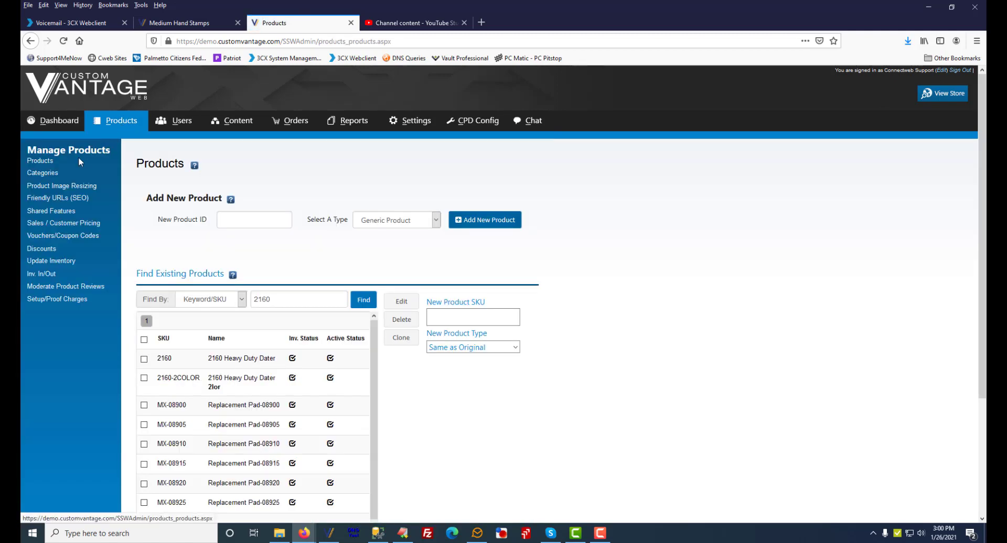
# Open the product categories list and examine its top-level categories and nested subcategories
pyautogui.click(54, 177)
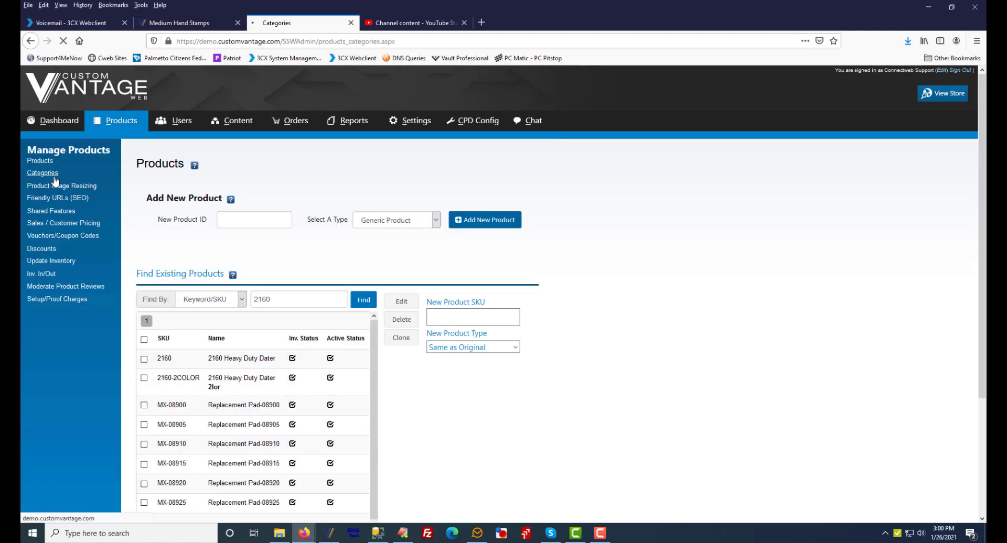
pyautogui.scroll(-2, 382, 323)
pyautogui.scroll(-10, 381, 322)
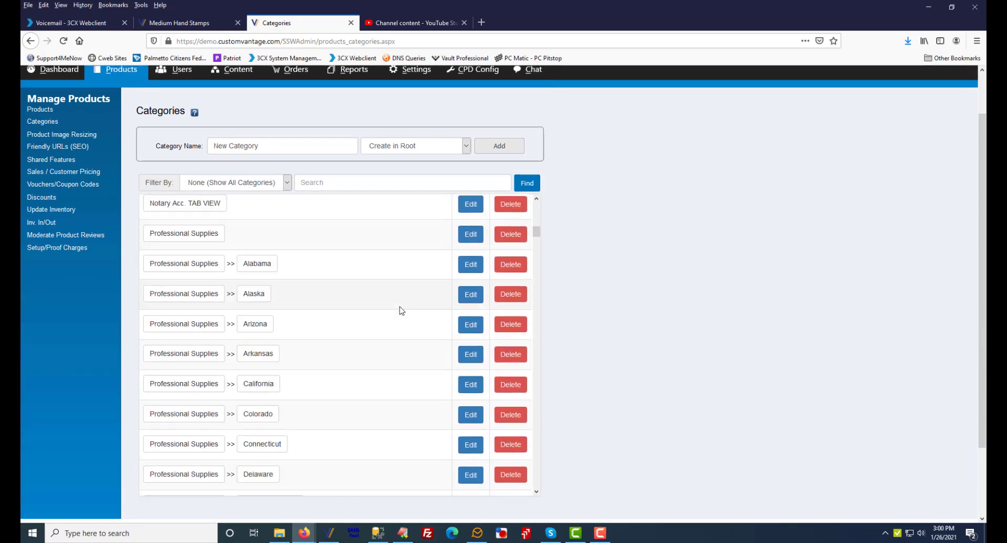
pyautogui.scroll(10, 401, 310)
pyautogui.scroll(5, 401, 310)
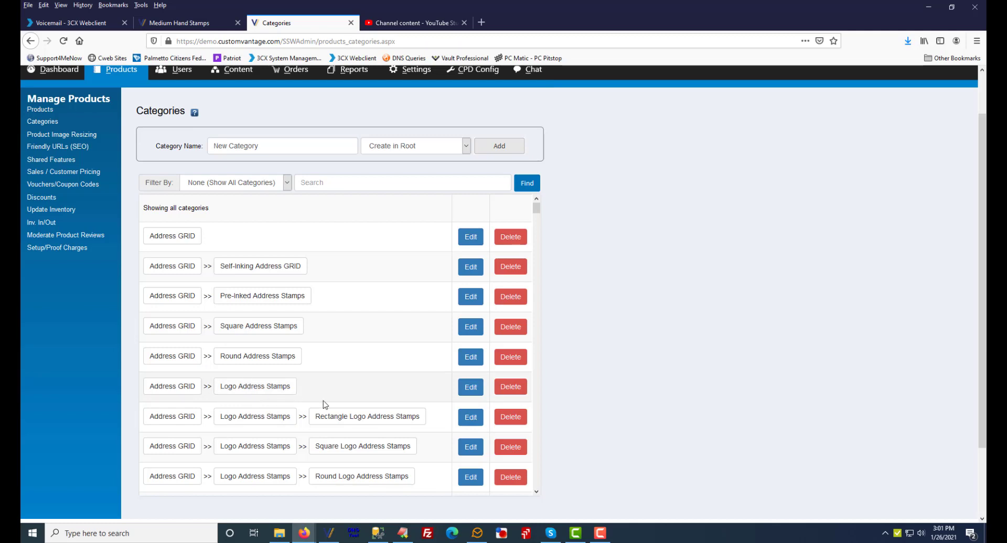
pyautogui.scroll(-3, 323, 401)
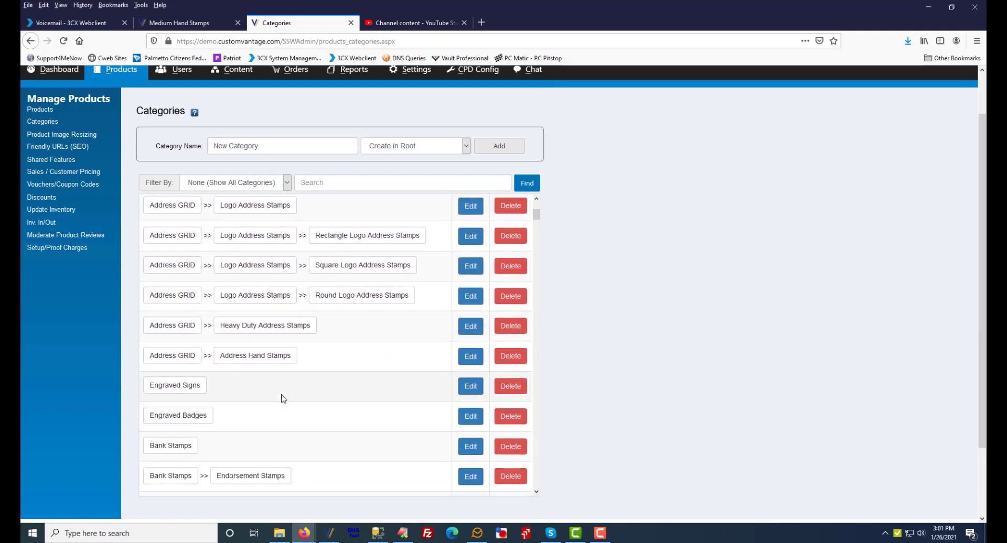
pyautogui.scroll(-2, 283, 399)
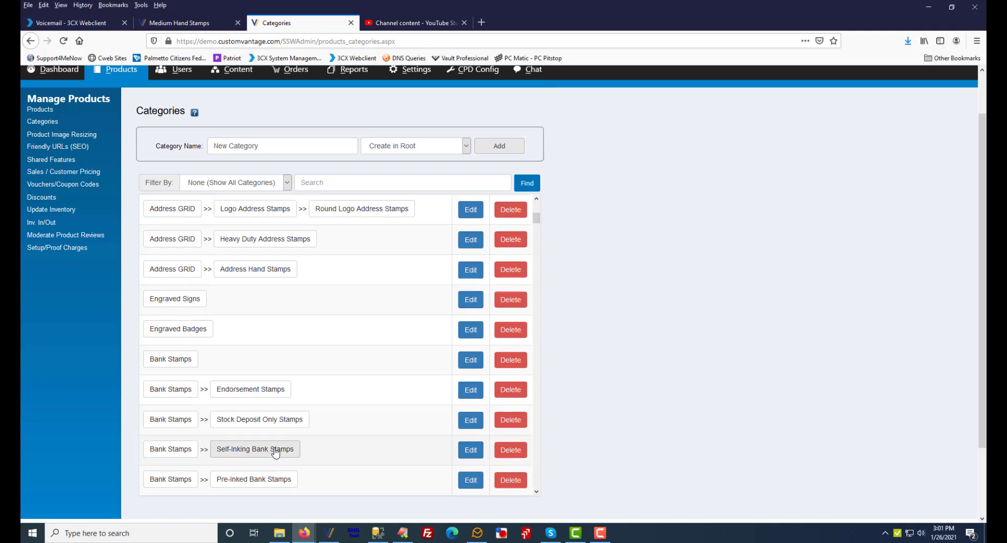
pyautogui.scroll(5, 275, 452)
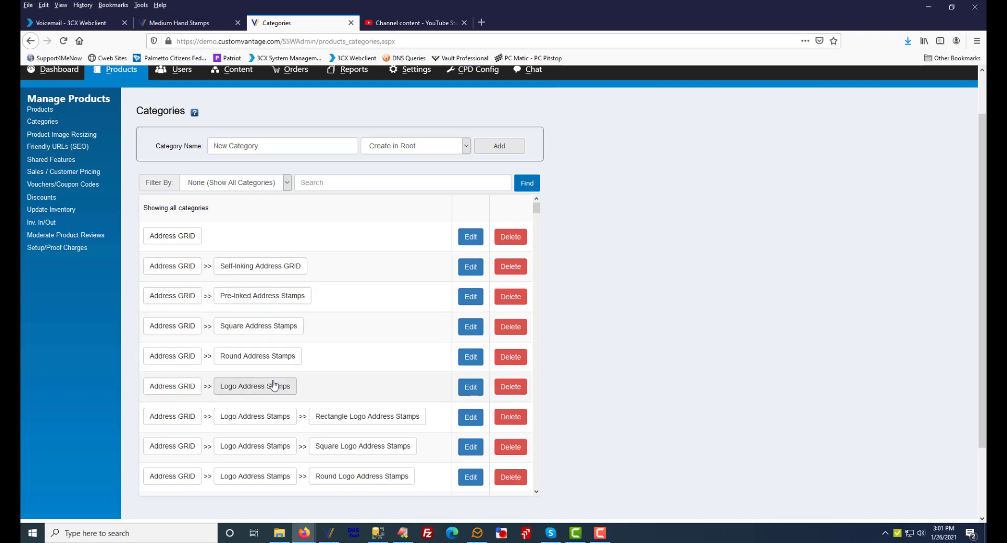
pyautogui.scroll(-3, 293, 346)
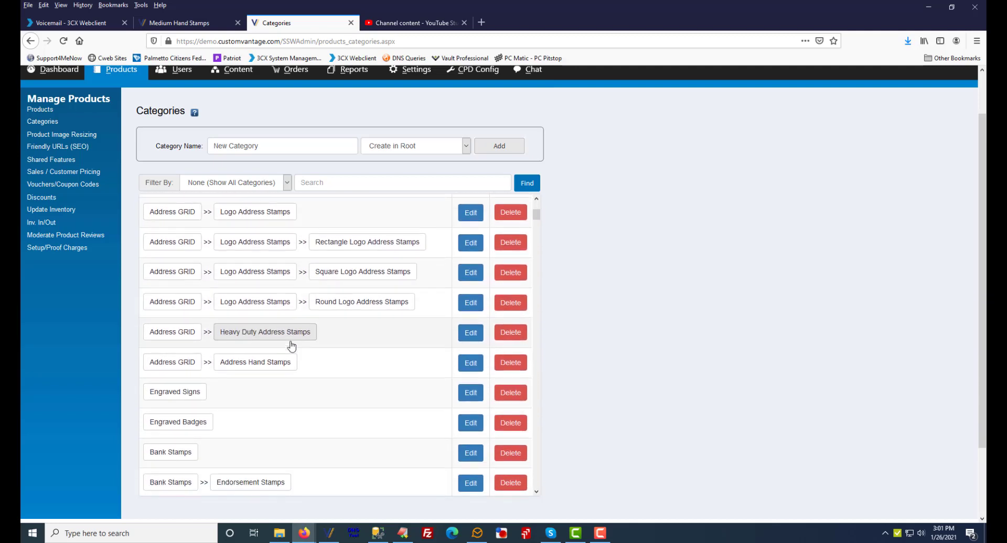
pyautogui.scroll(3, 292, 347)
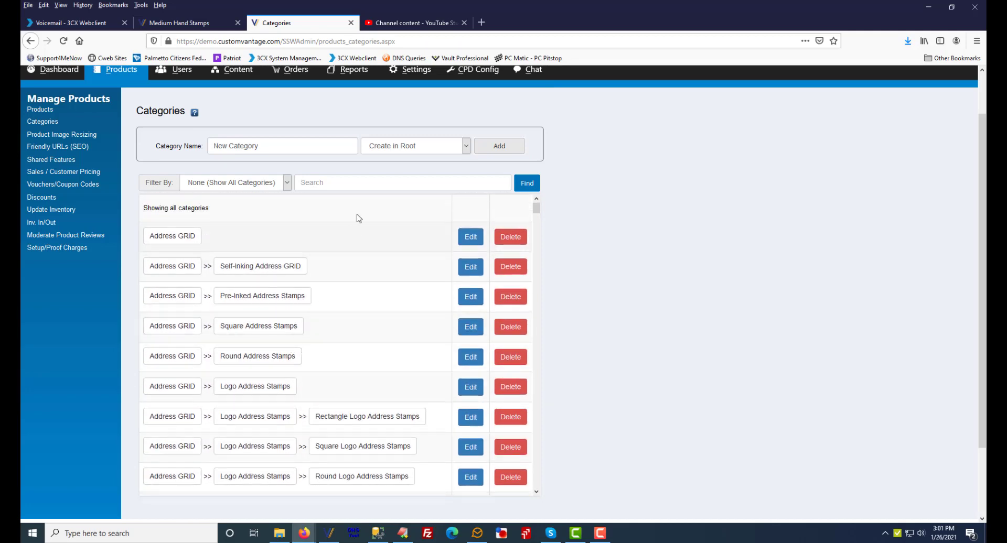
# Filter the category list by "logo"
pyautogui.click(362, 183)
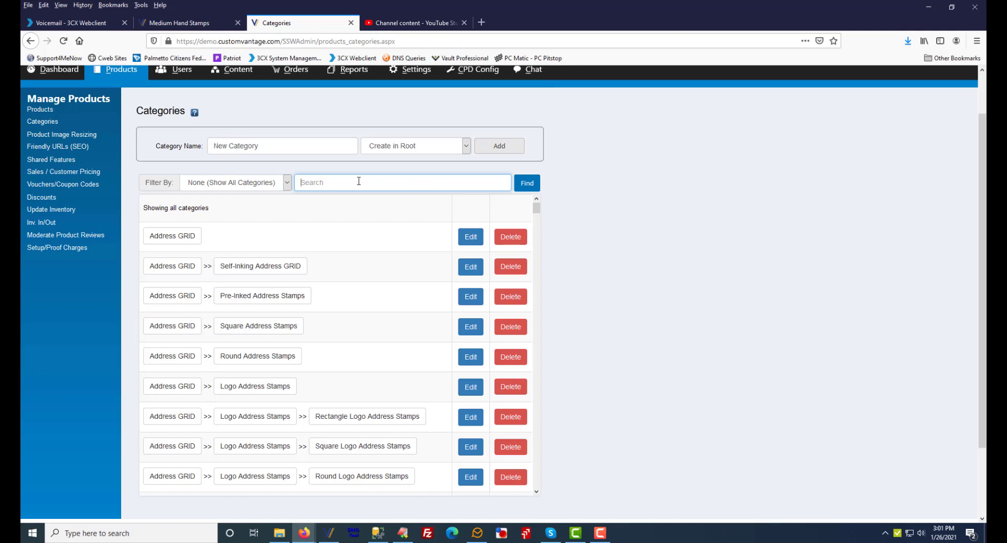
pyautogui.write('logo')
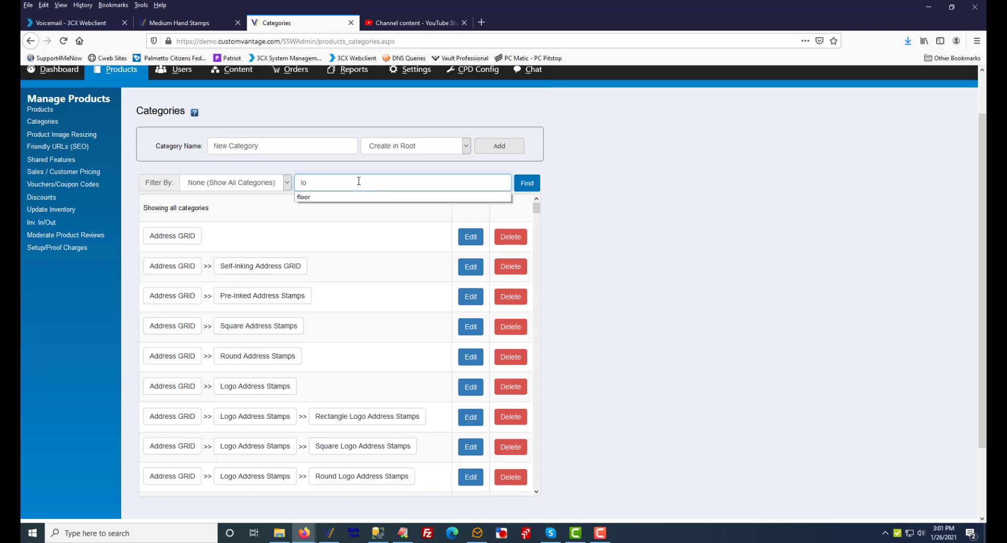
pyautogui.click(529, 187)
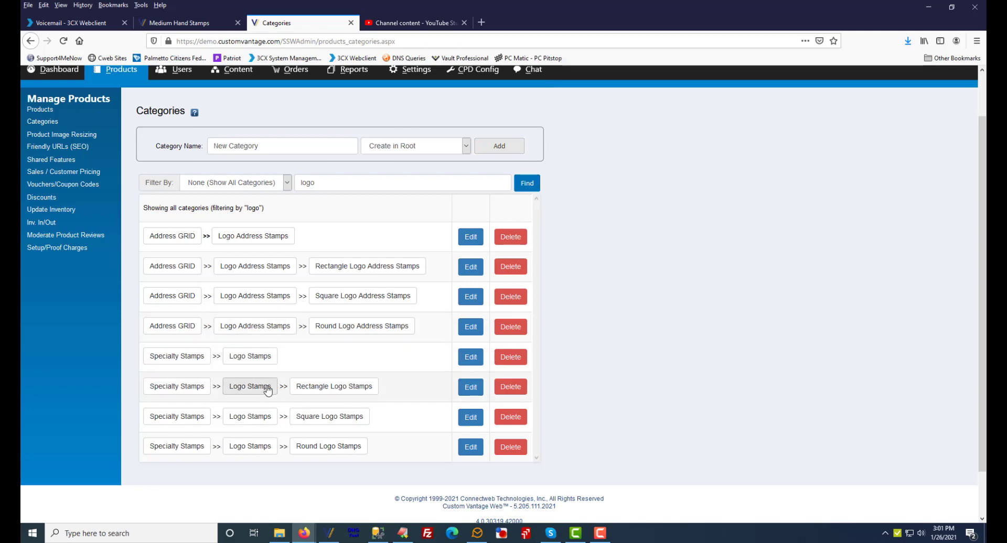
# Open the Round Logo Address Stamps category for editing and review its description, product and display settings
pyautogui.scroll(2, 205, 368)
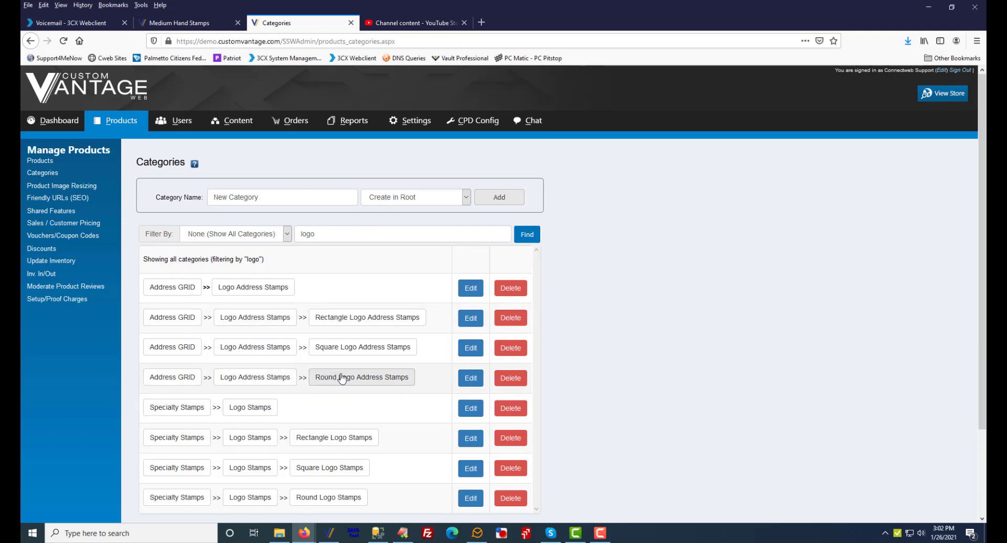
pyautogui.click(471, 380)
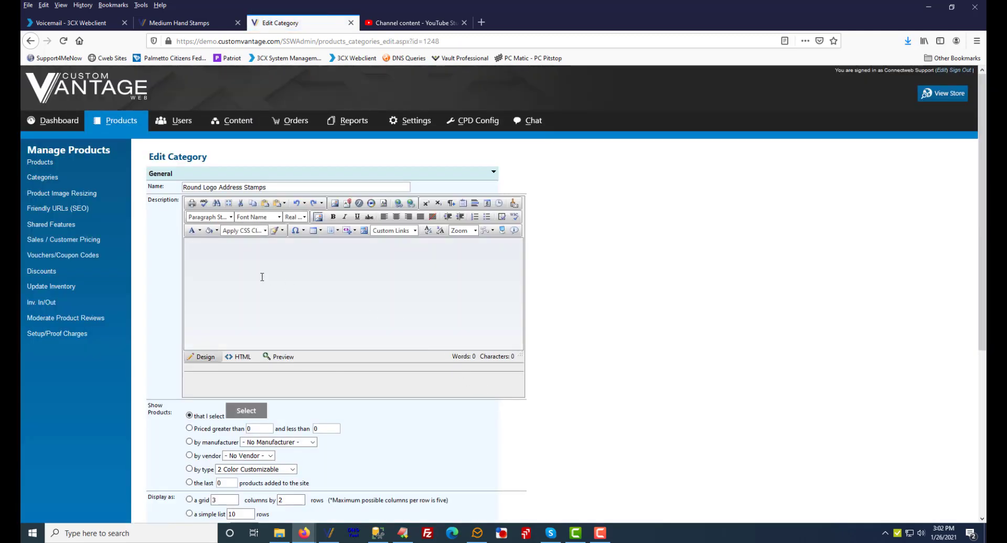
pyautogui.click(262, 275)
pyautogui.scroll(-3, 279, 289)
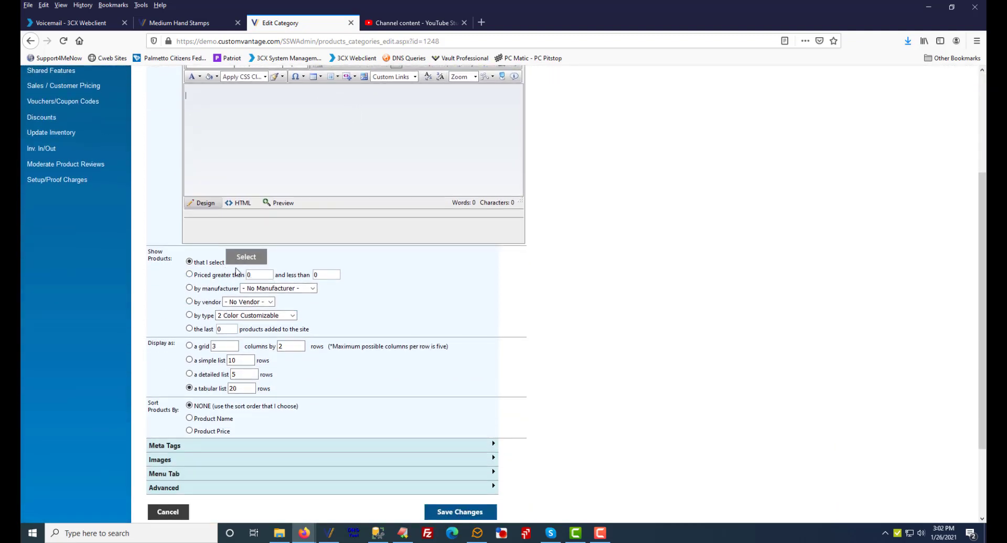
pyautogui.scroll(3, 239, 274)
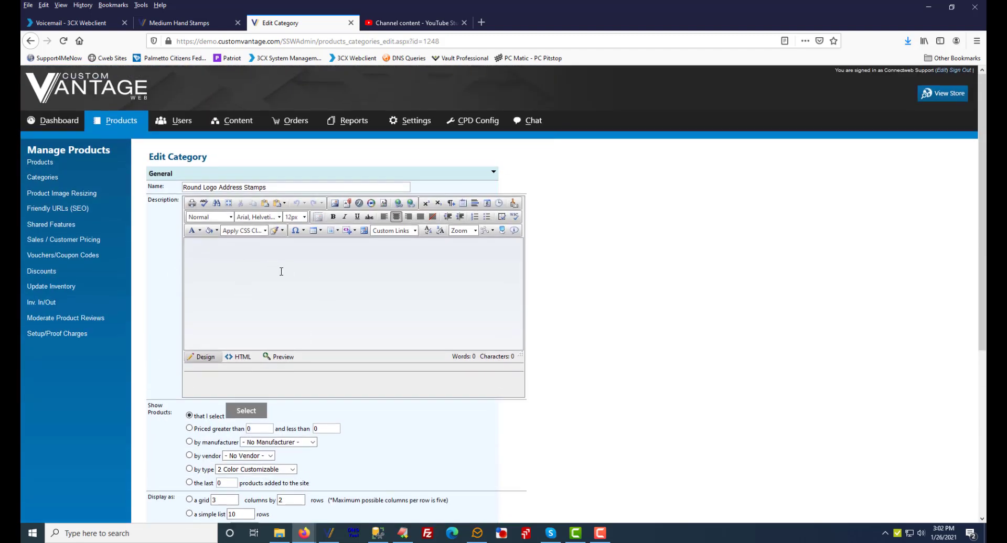
# Return to the category list, check the storefront's Medium Hand Stamps page, and filter the list by "hand stamp"
pyautogui.click(116, 124)
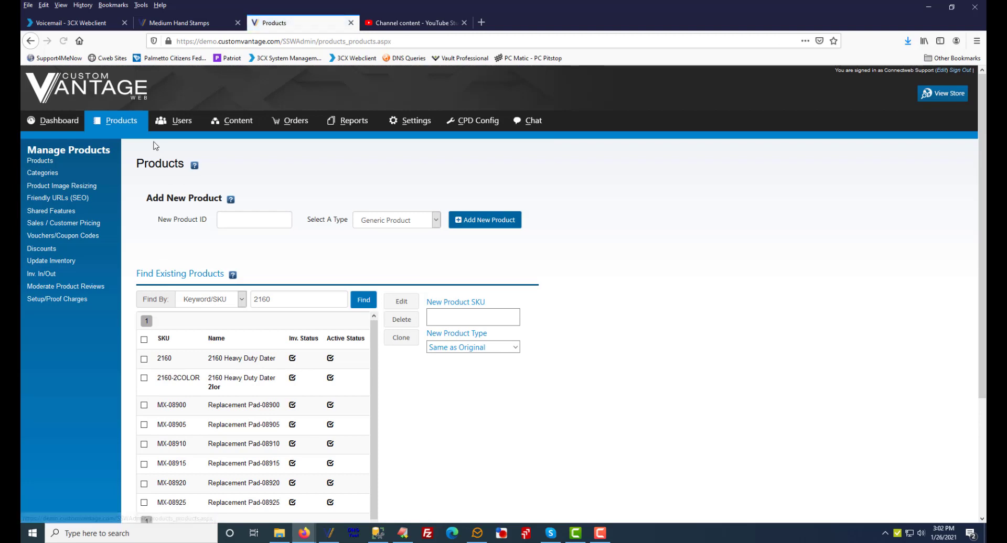
pyautogui.click(45, 175)
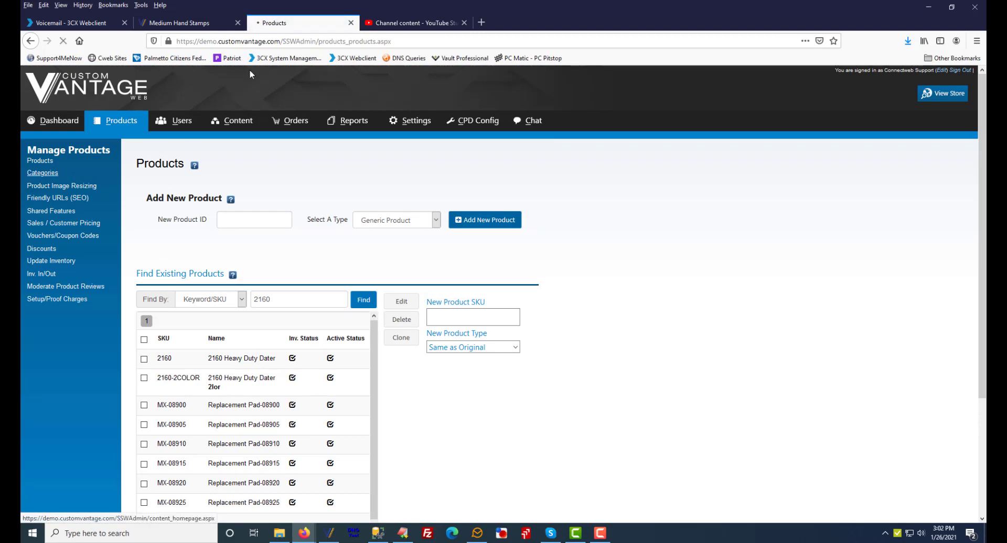
pyautogui.click(198, 27)
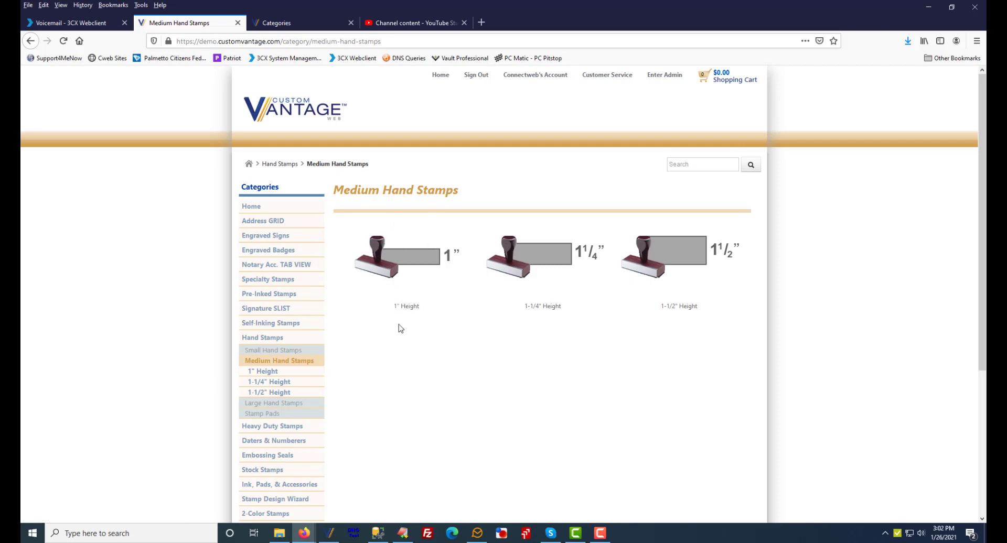
pyautogui.click(284, 24)
pyautogui.click(347, 229)
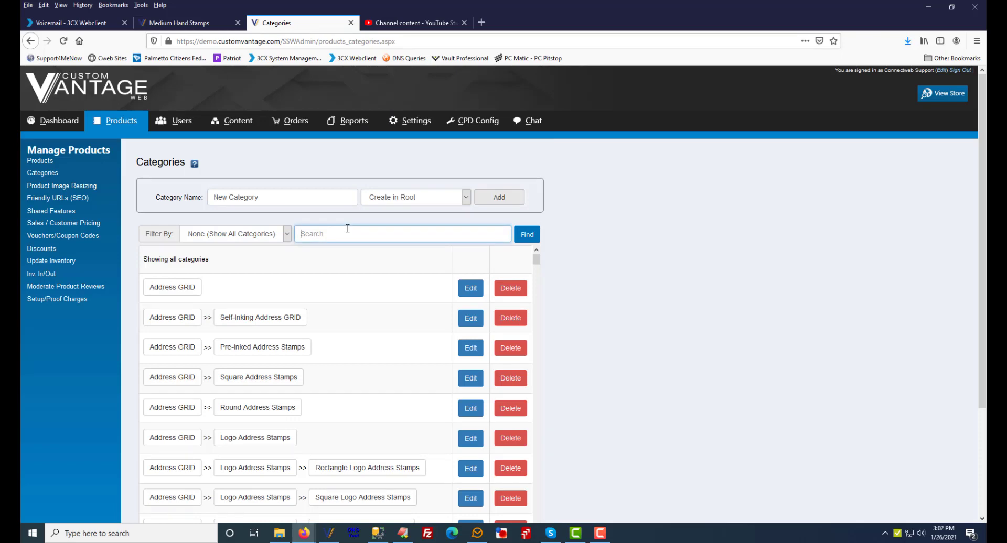
pyautogui.write('hand stamp')
pyautogui.click(526, 234)
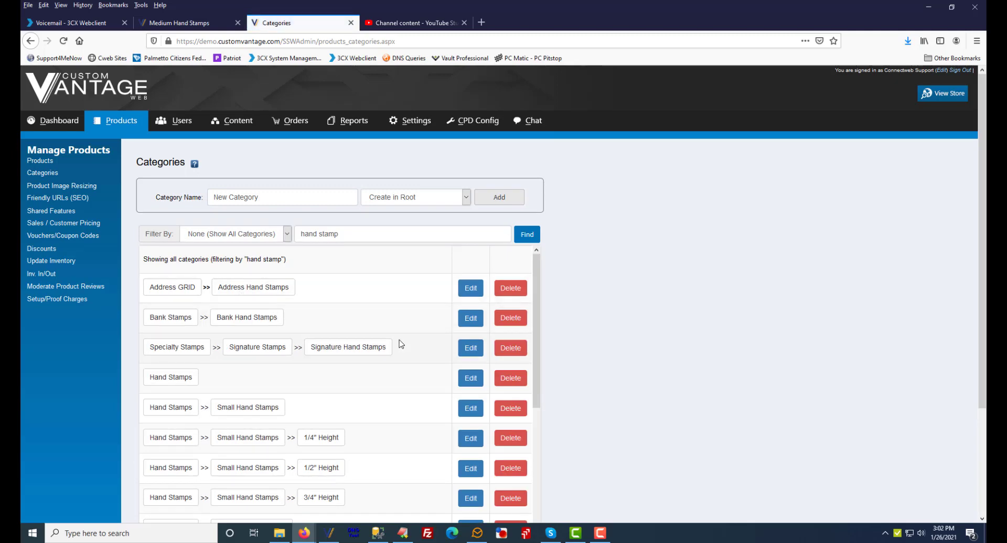
# Locate the Medium Hand Stamps subcategories in the list and view the 1-1/4" Height products on the storefront
pyautogui.scroll(-3, 400, 344)
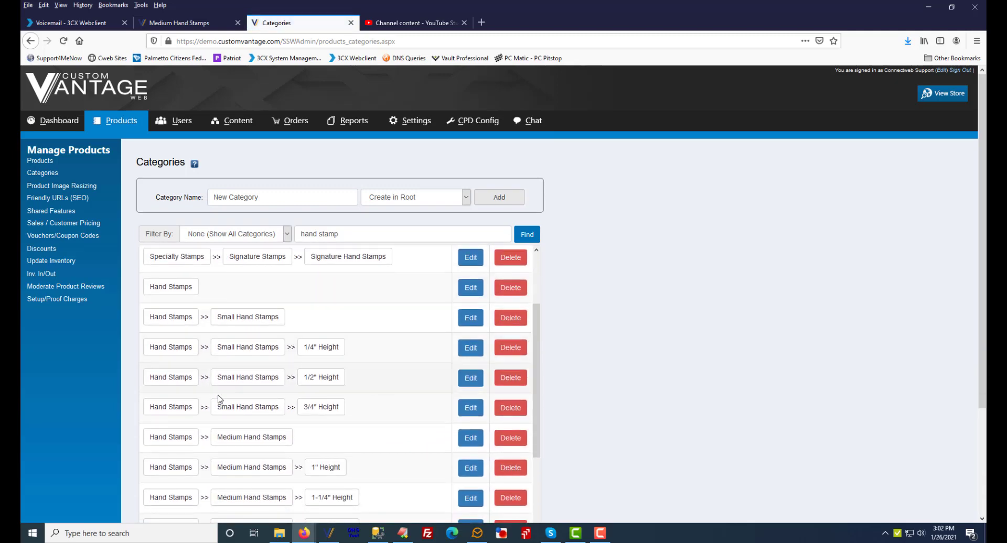
pyautogui.scroll(-2, 256, 440)
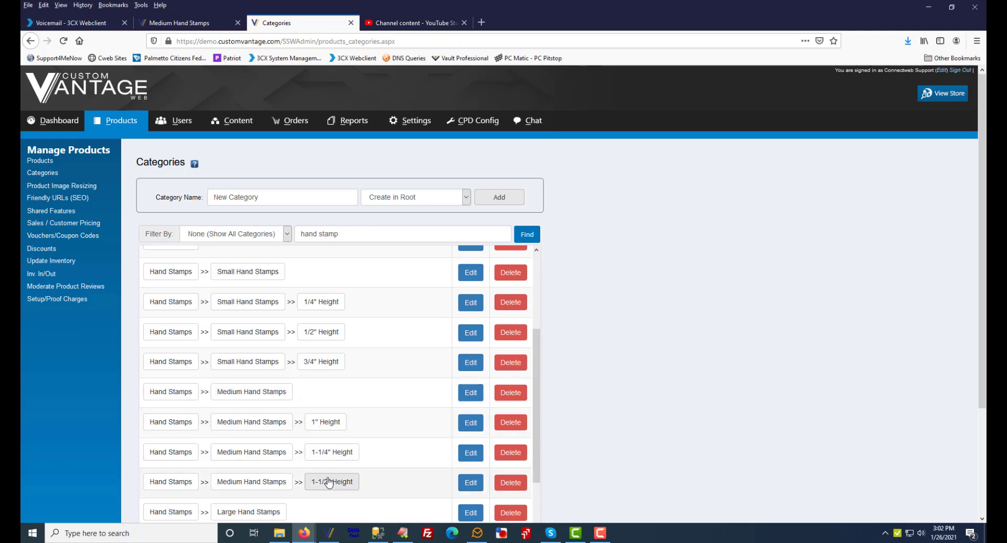
pyautogui.click(206, 24)
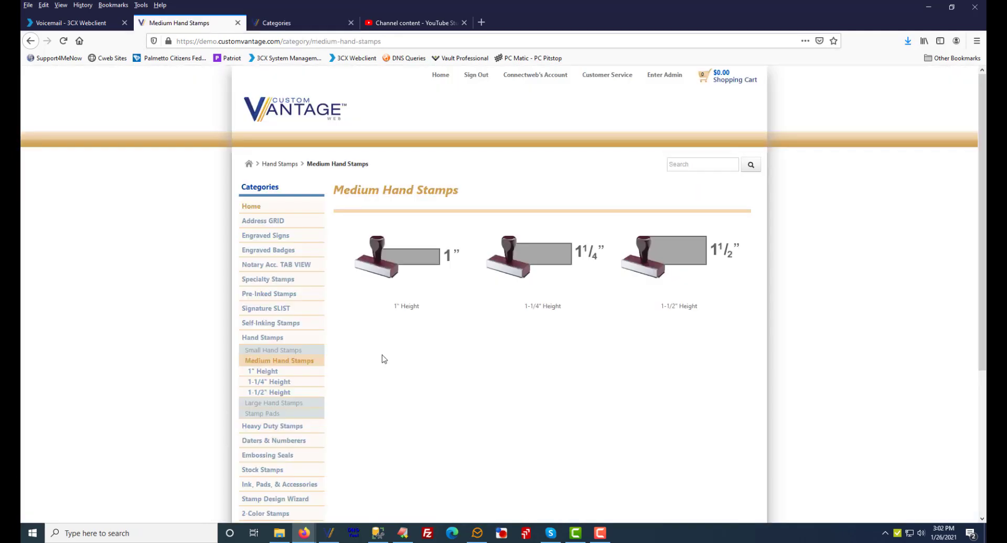
pyautogui.click(512, 279)
pyautogui.scroll(-2, 515, 315)
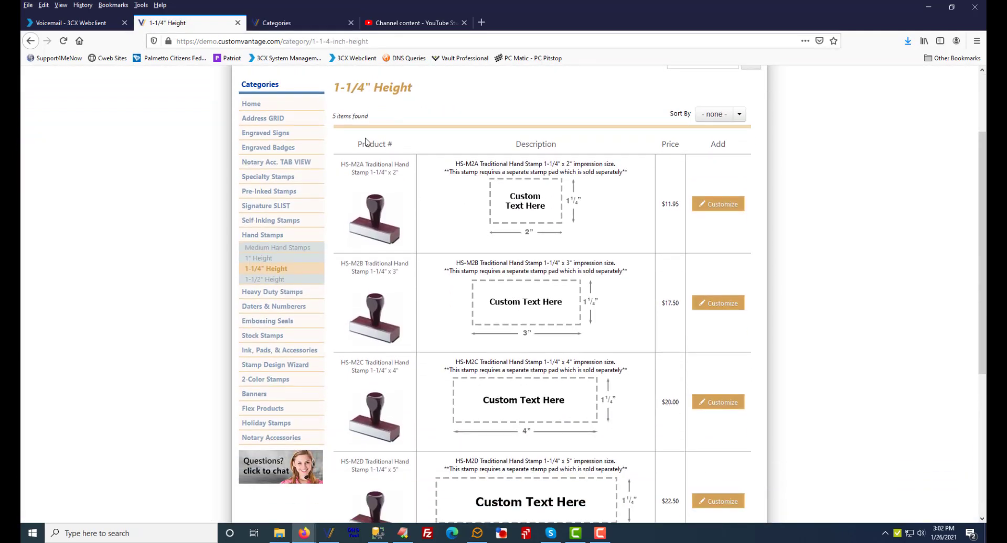
pyautogui.scroll(-4, 434, 349)
pyautogui.scroll(2, 436, 353)
# Open the 1-1/4" Height category of Medium Hand Stamps for editing and compare its name with the storefront page heading
pyautogui.click(288, 22)
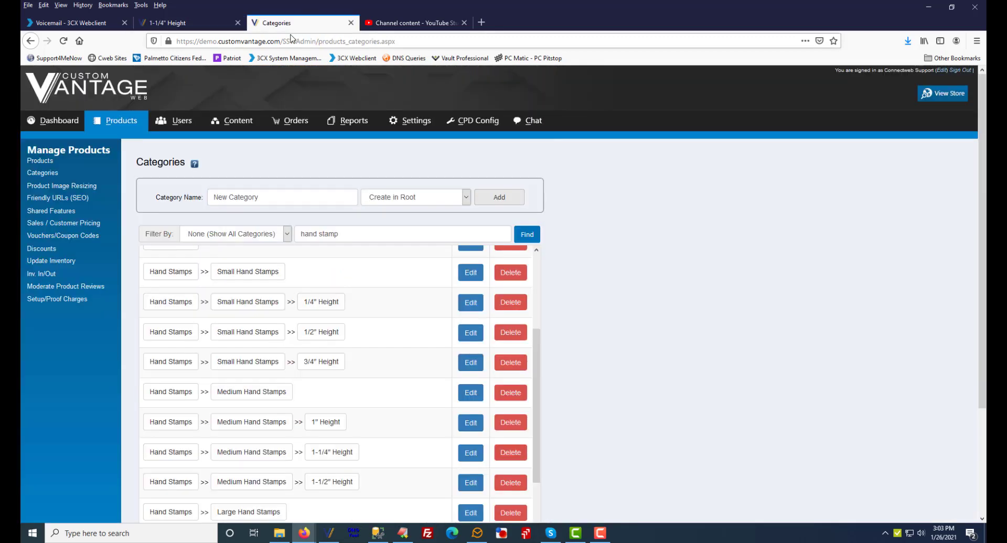
pyautogui.click(471, 454)
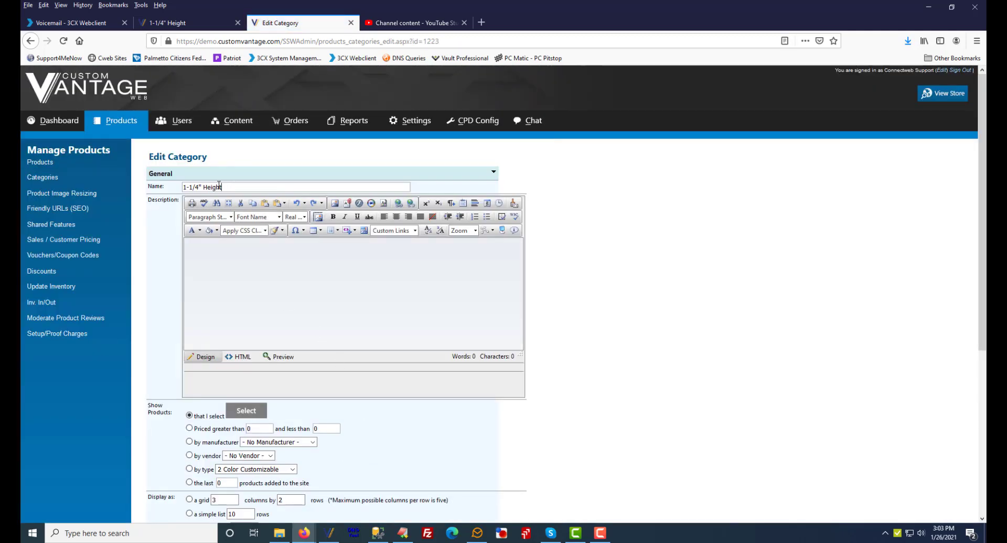
pyautogui.tripleClick(188, 187)
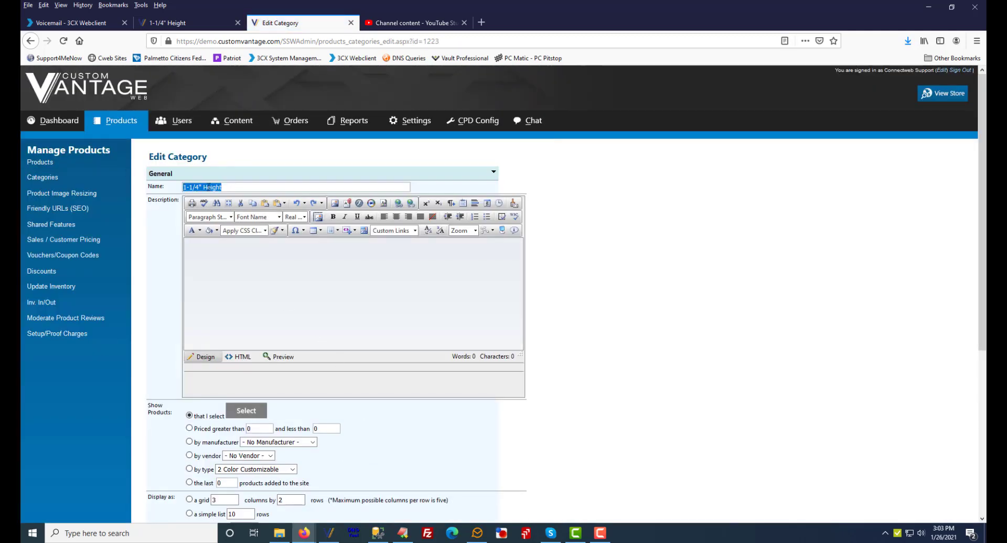
pyautogui.click(183, 22)
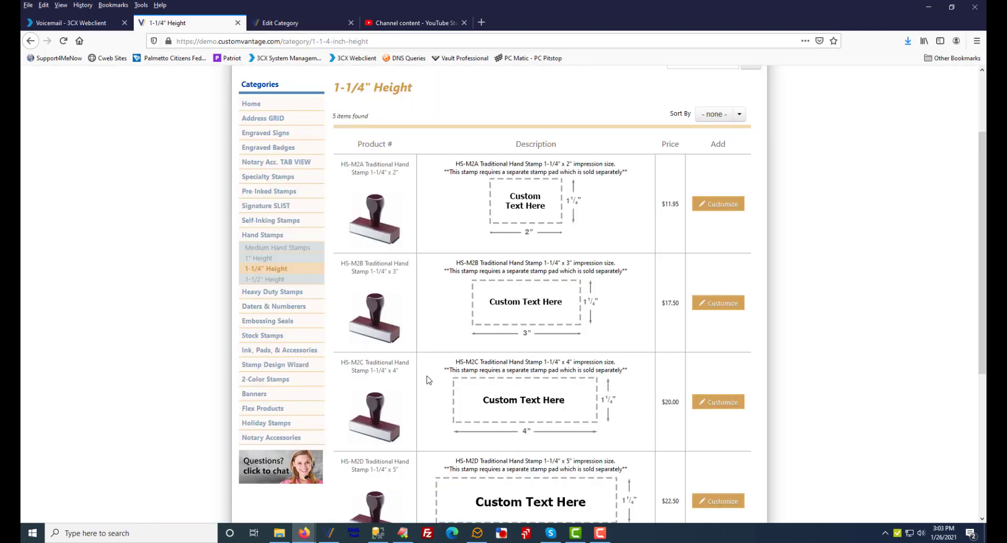
# Open the product selection of the 1-1/4" Height category, mark MX-08900, and cancel without saving
pyautogui.click(300, 22)
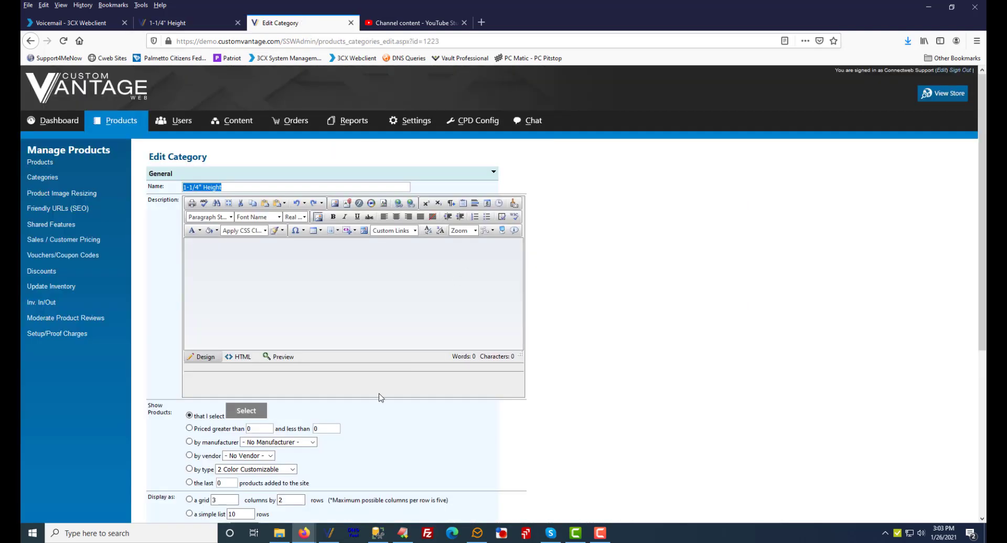
pyautogui.scroll(-3, 381, 398)
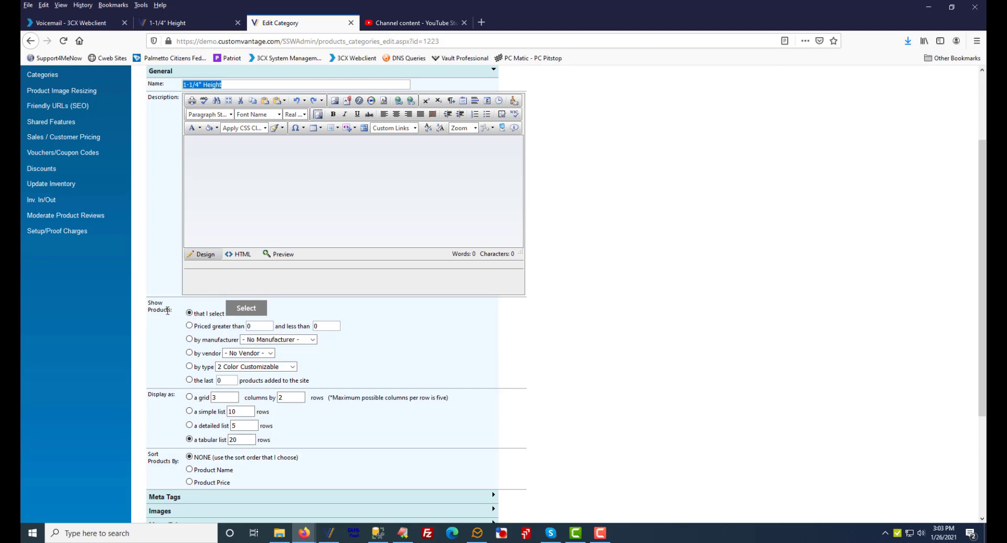
pyautogui.click(247, 310)
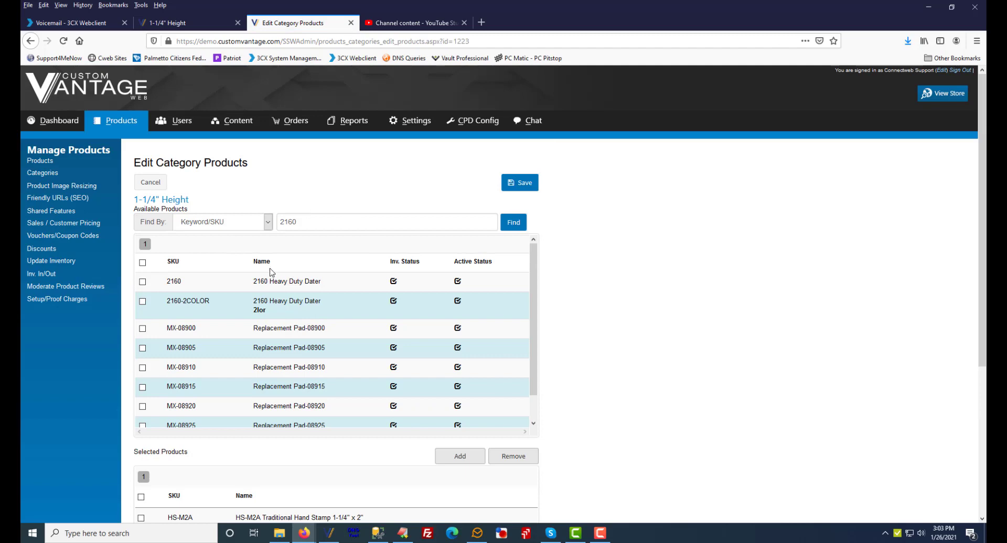
pyautogui.scroll(-1, 272, 272)
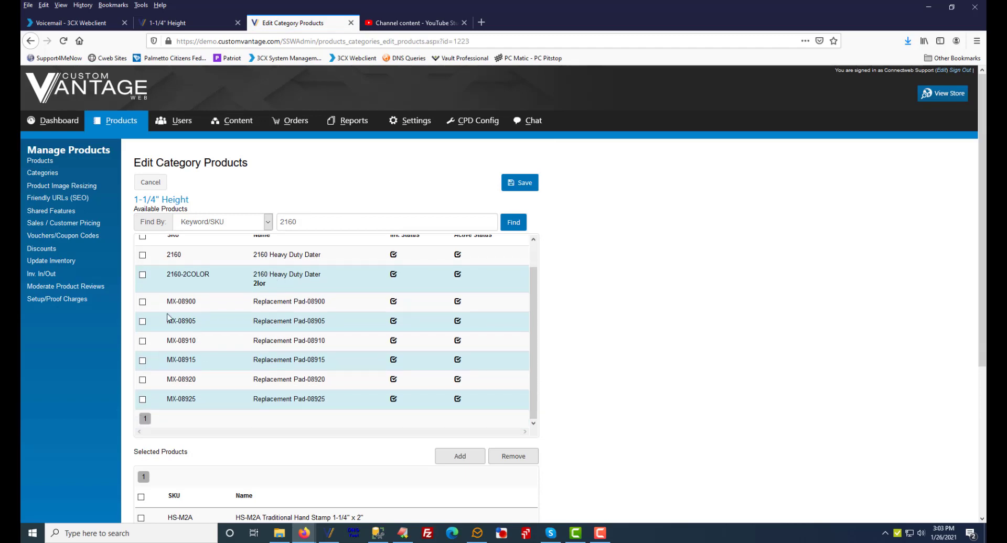
pyautogui.click(143, 302)
pyautogui.click(152, 184)
# Review the category's display options, including the tabular list, and compare them with the product layout on the storefront
pyautogui.scroll(-4, 247, 421)
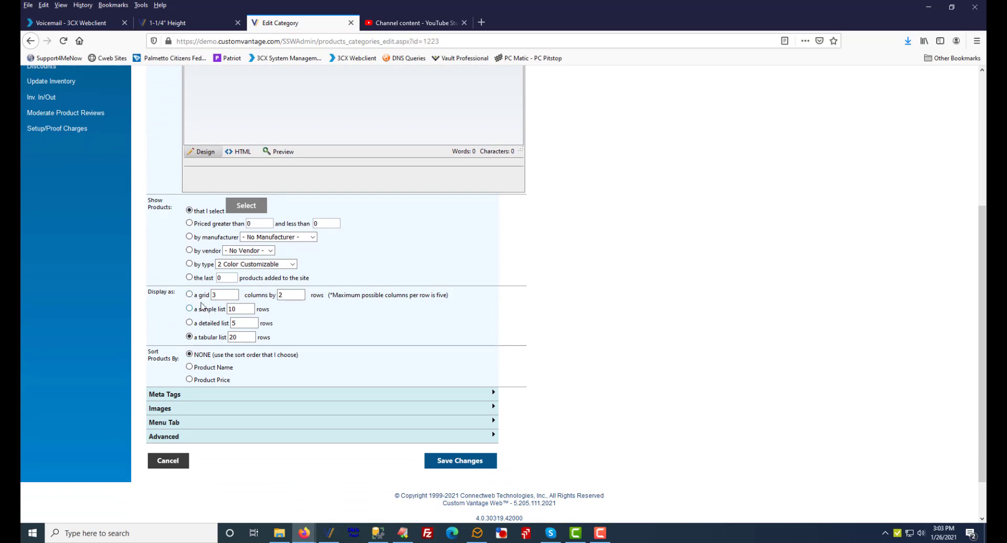
pyautogui.moveTo(150, 292); pyautogui.dragTo(172, 293)
pyautogui.moveTo(198, 337); pyautogui.dragTo(224, 339)
pyautogui.click(219, 23)
pyautogui.scroll(-3, 564, 282)
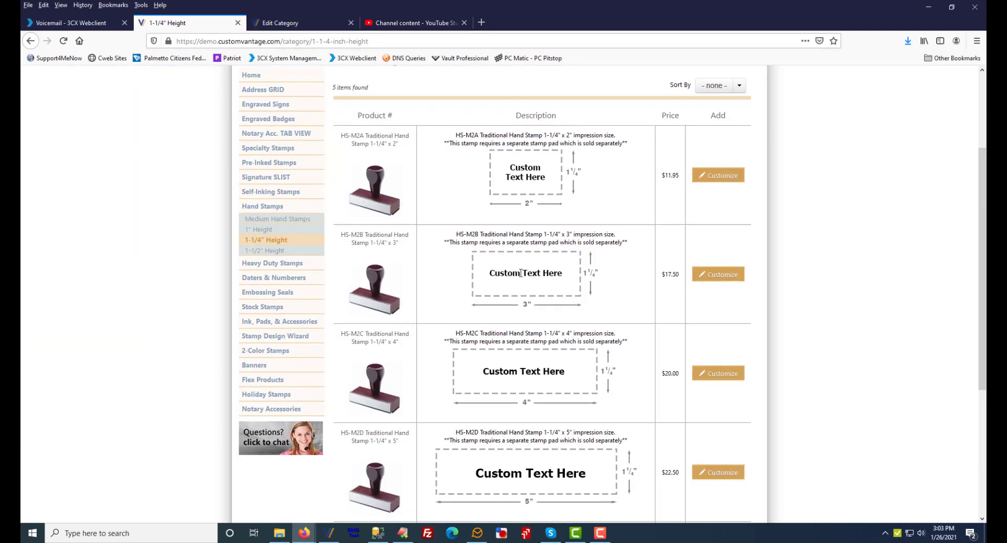
pyautogui.scroll(2, 521, 277)
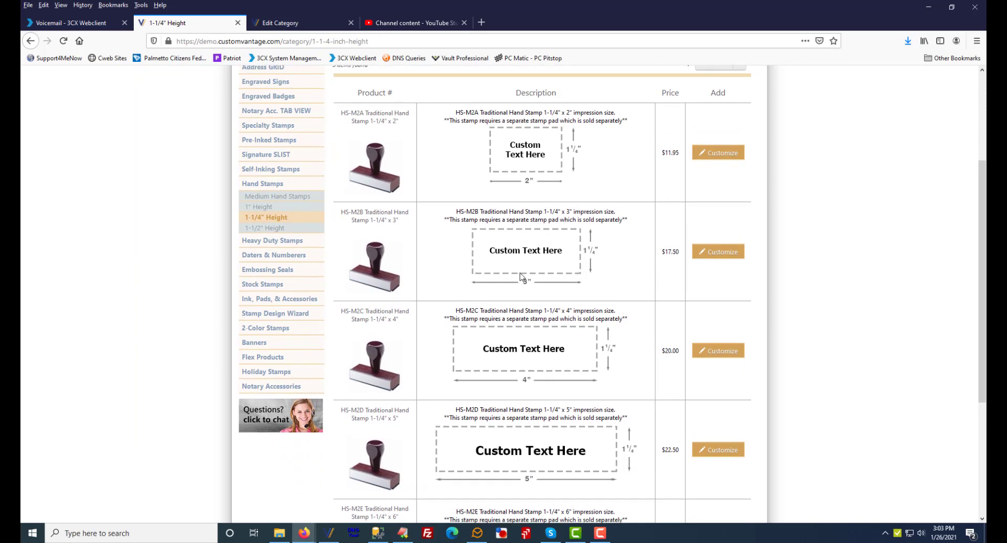
# Set the 1-1/4" Height category to display its products as a detailed list and save the changes
pyautogui.click(294, 24)
pyautogui.click(190, 324)
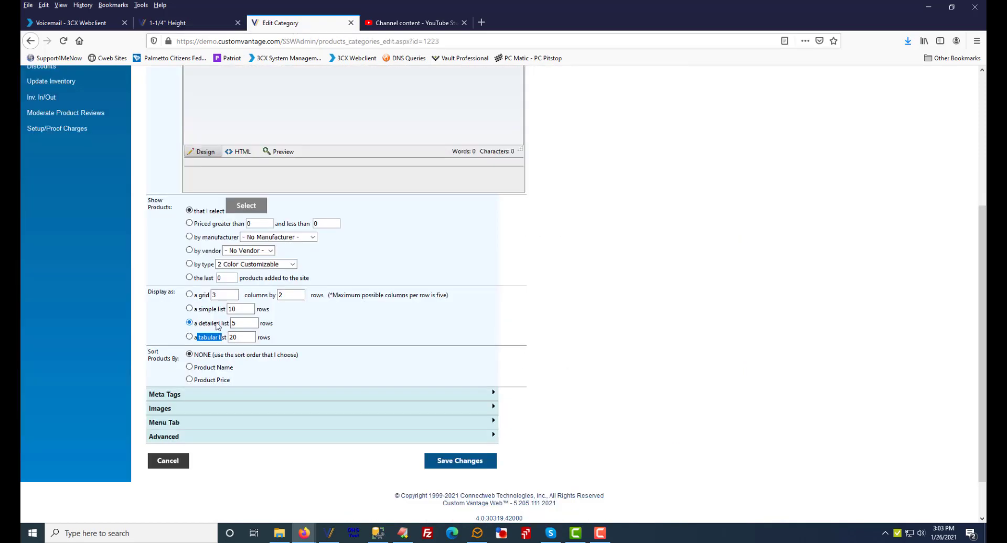
pyautogui.click(241, 338)
pyautogui.moveTo(240, 338); pyautogui.dragTo(222, 337)
pyautogui.click(252, 322)
pyautogui.click(470, 464)
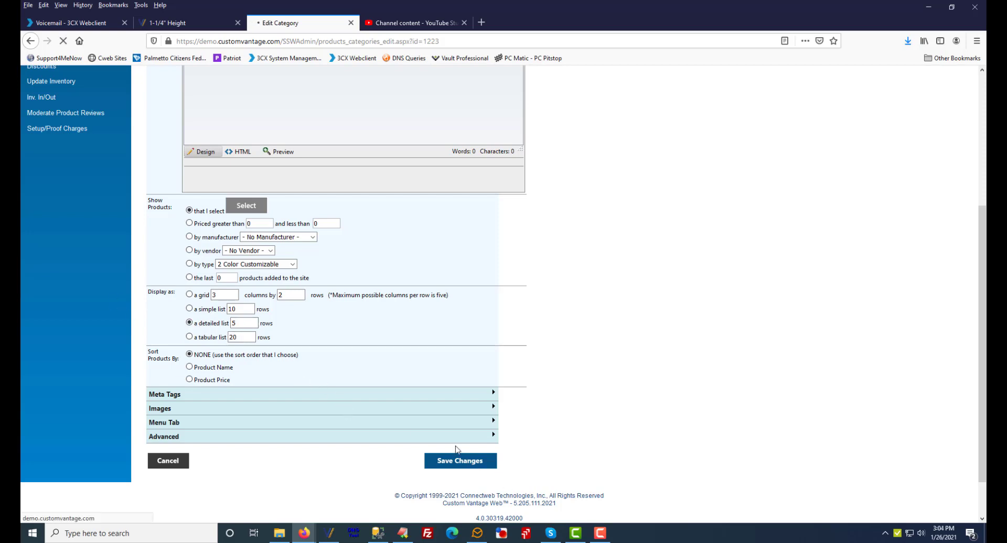
# Refresh the 1-1/4" Height storefront page and review the detailed list layout of its products
pyautogui.click(170, 21)
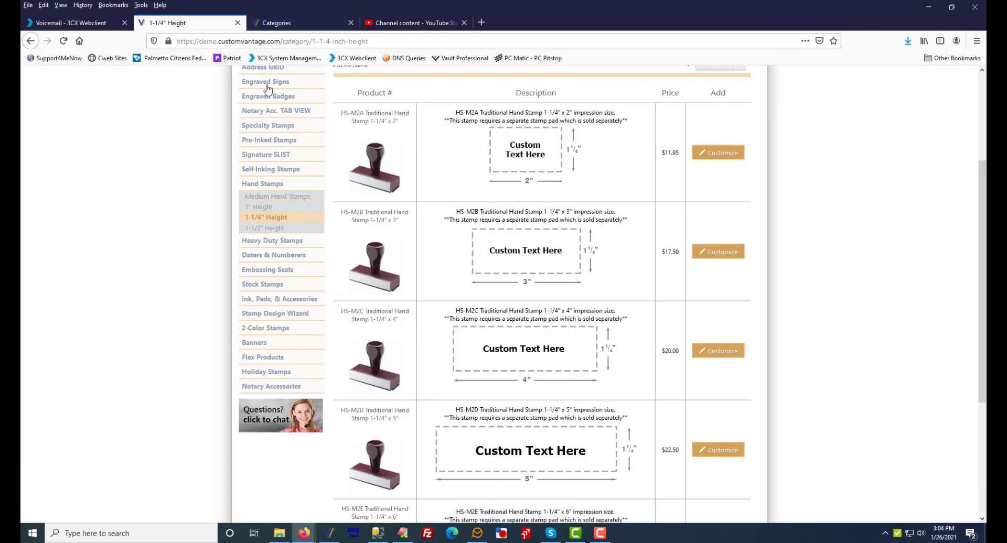
pyautogui.click(63, 41)
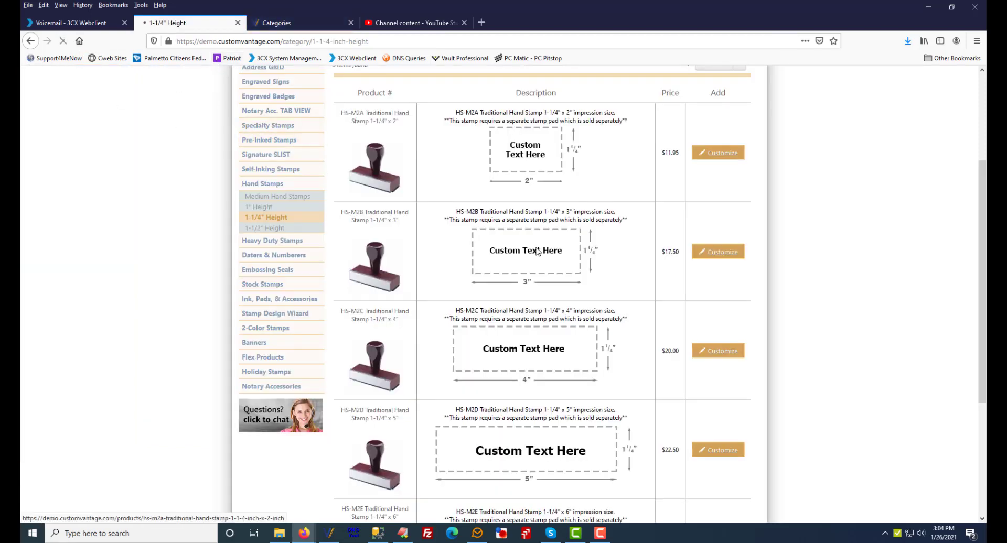
pyautogui.scroll(2, 557, 279)
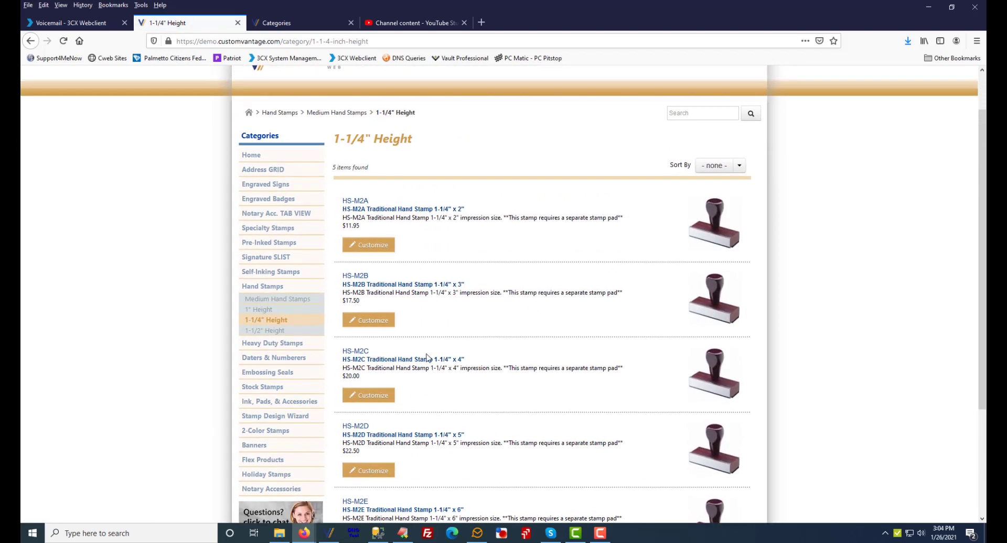
# Return to the admin category list and filter it by "hand stamps"
pyautogui.click(299, 24)
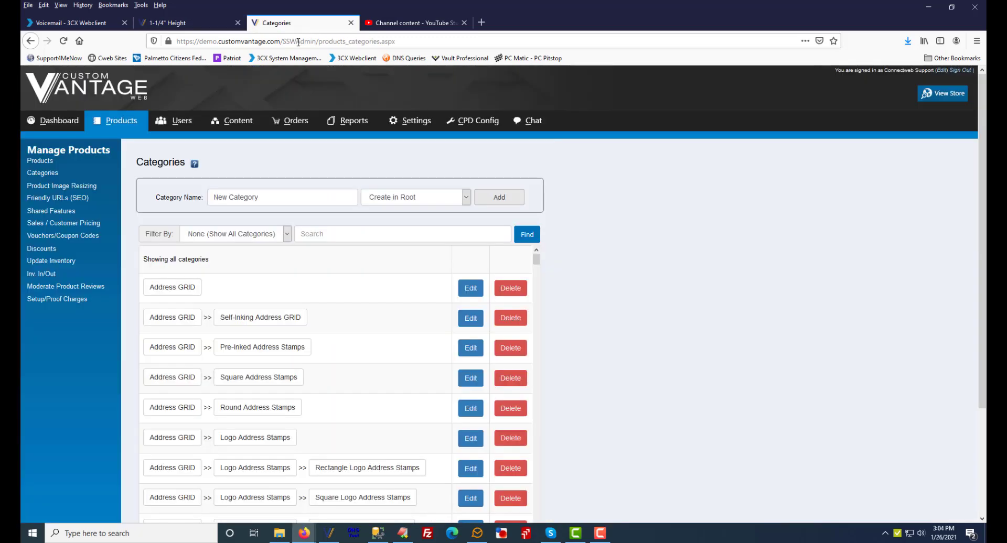
pyautogui.scroll(-5, 397, 440)
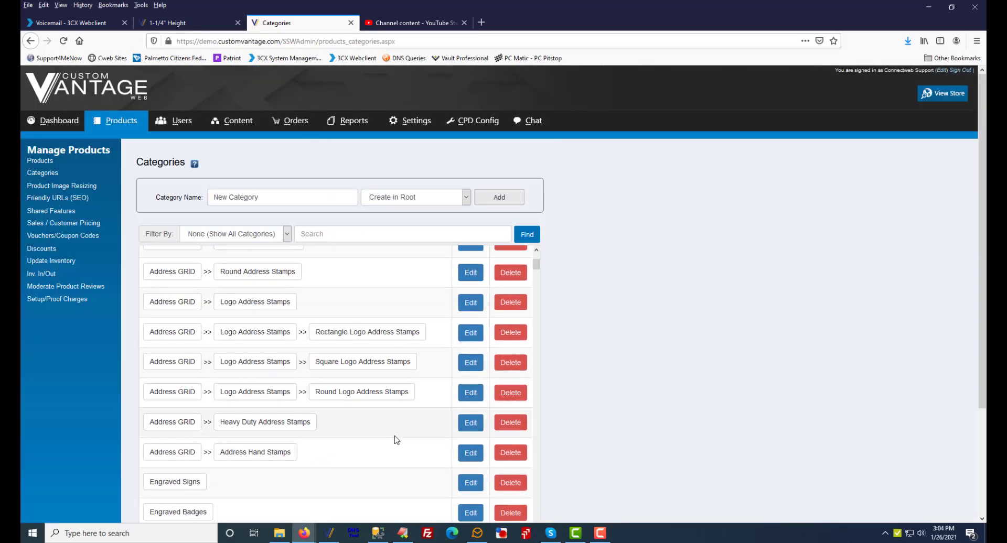
pyautogui.scroll(-15, 397, 440)
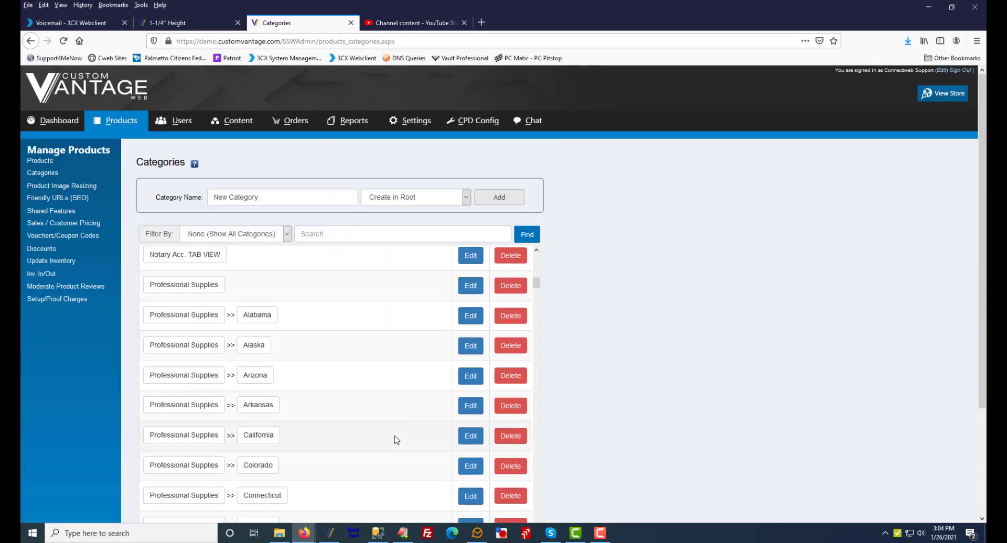
pyautogui.click(316, 236)
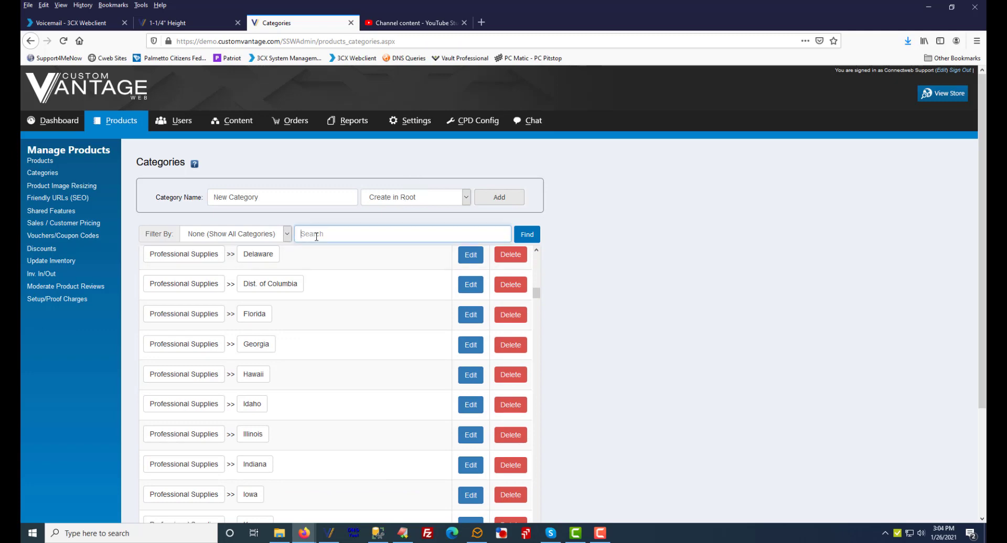
pyautogui.write('hand')
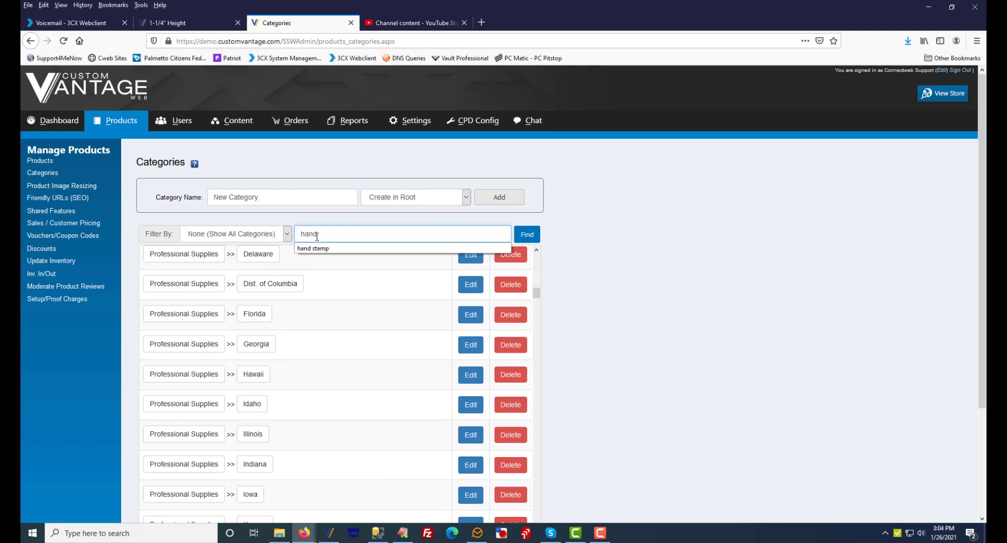
pyautogui.write(' stamps')
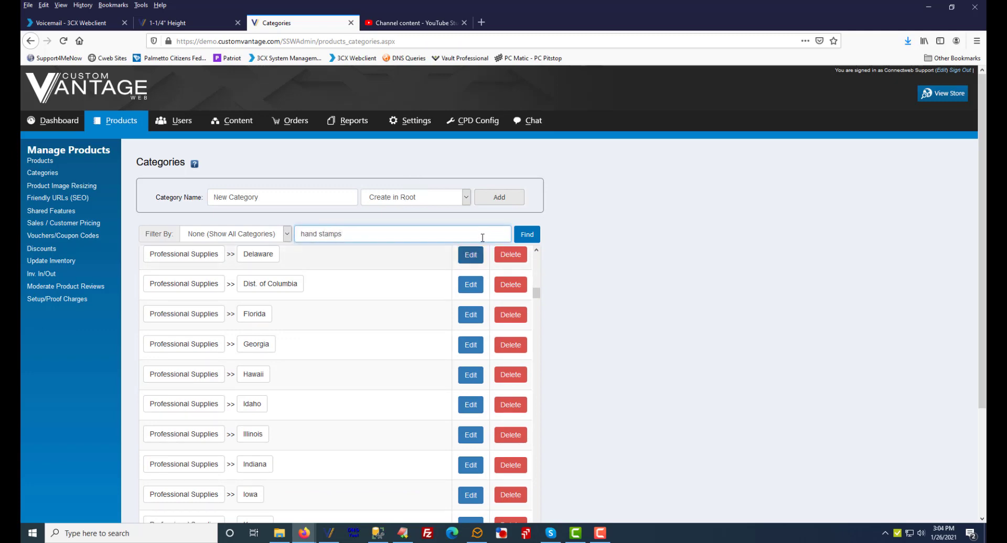
pyautogui.click(527, 235)
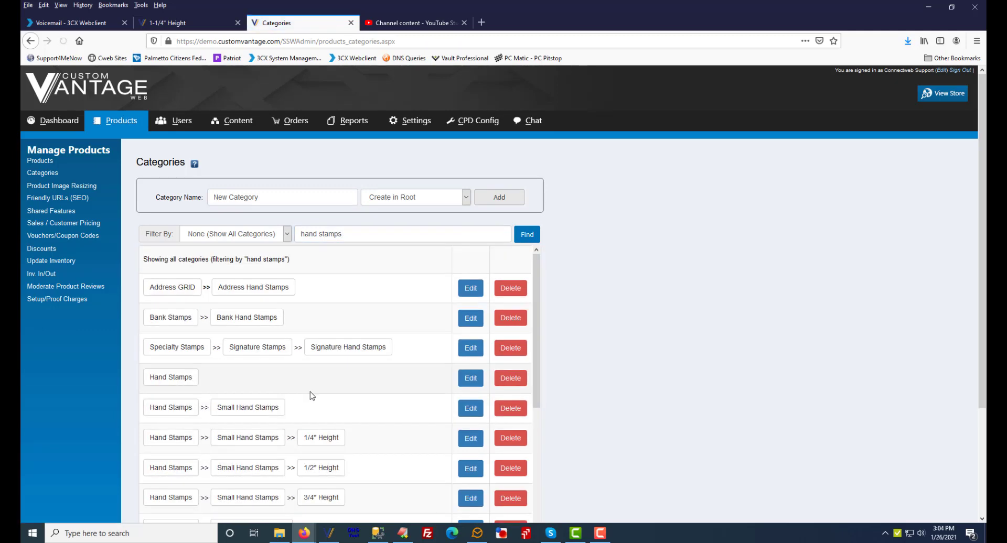
# Edit the 1-1/4" Height category under Medium Hand Stamps to display as a simple list and save it
pyautogui.scroll(-3, 335, 403)
pyautogui.scroll(-3, 346, 422)
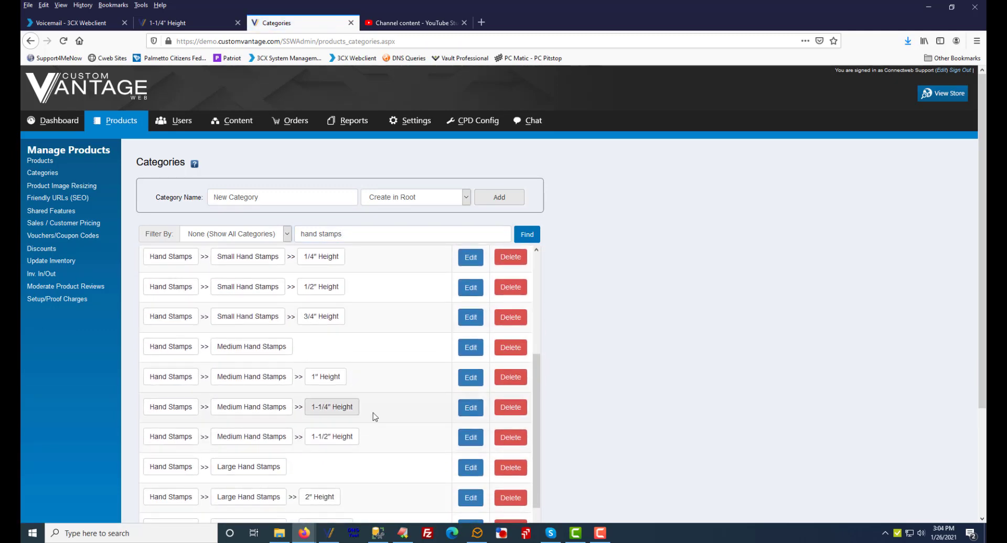
pyautogui.click(478, 409)
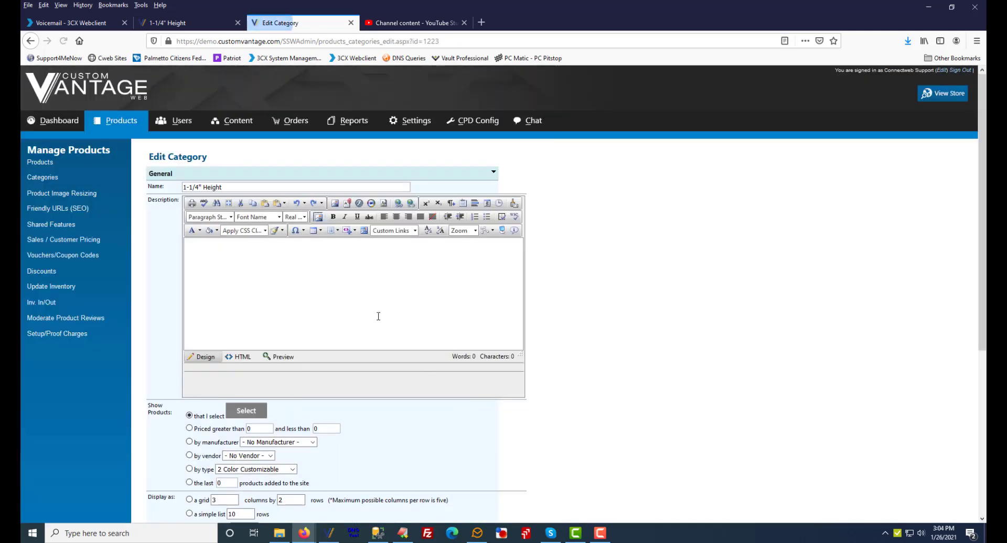
pyautogui.scroll(-5, 259, 398)
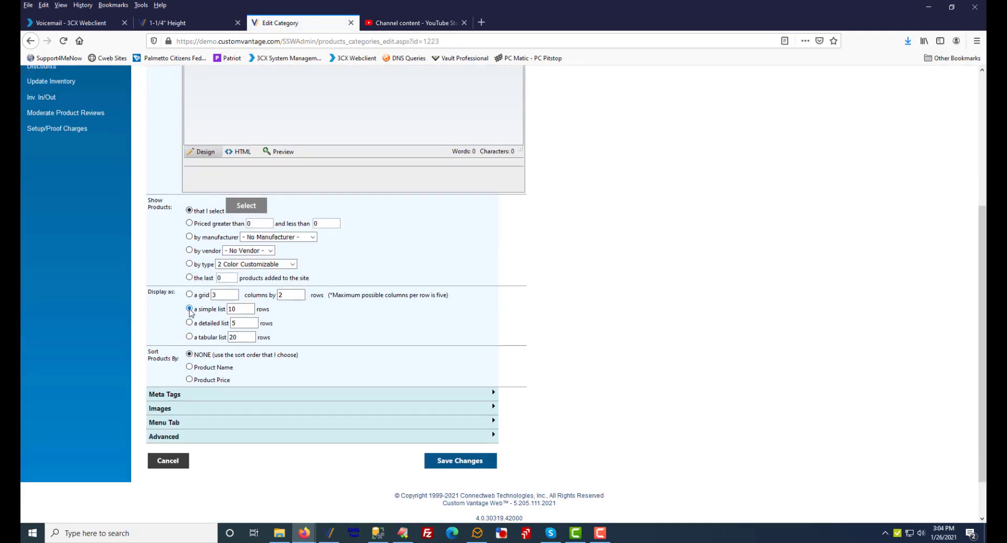
pyautogui.click(454, 463)
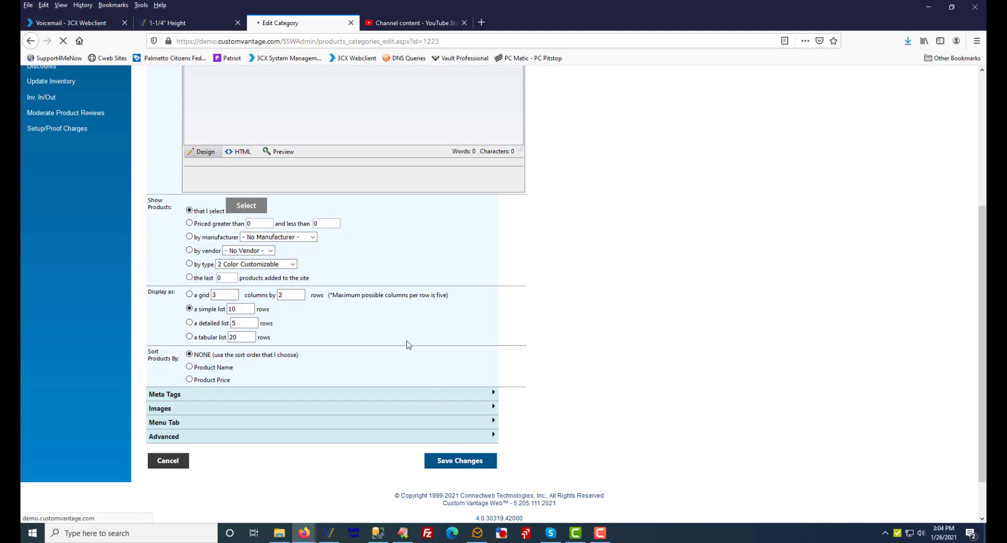
# Refresh the storefront category page to check the simple list, view the HS-M2A product page, and return to the category
pyautogui.click(198, 29)
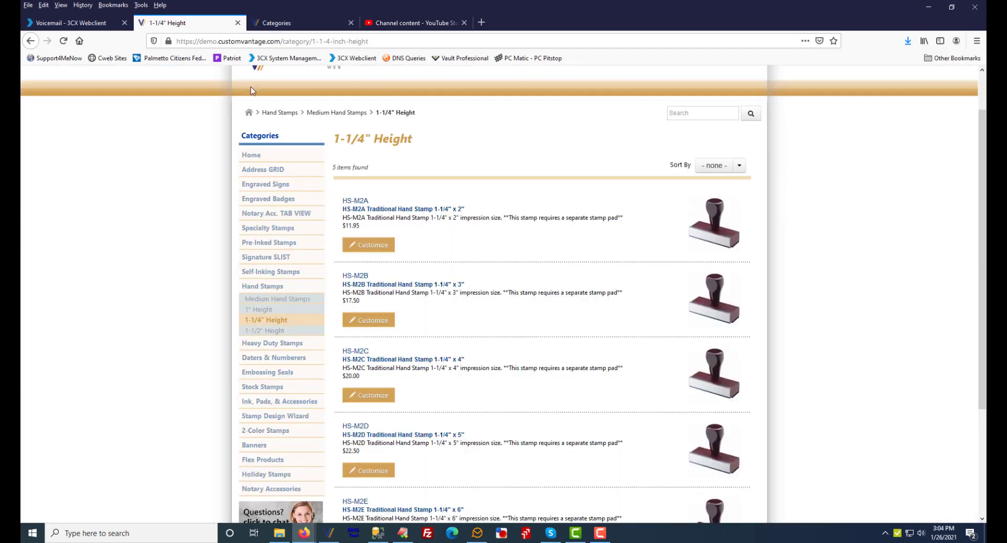
pyautogui.click(64, 41)
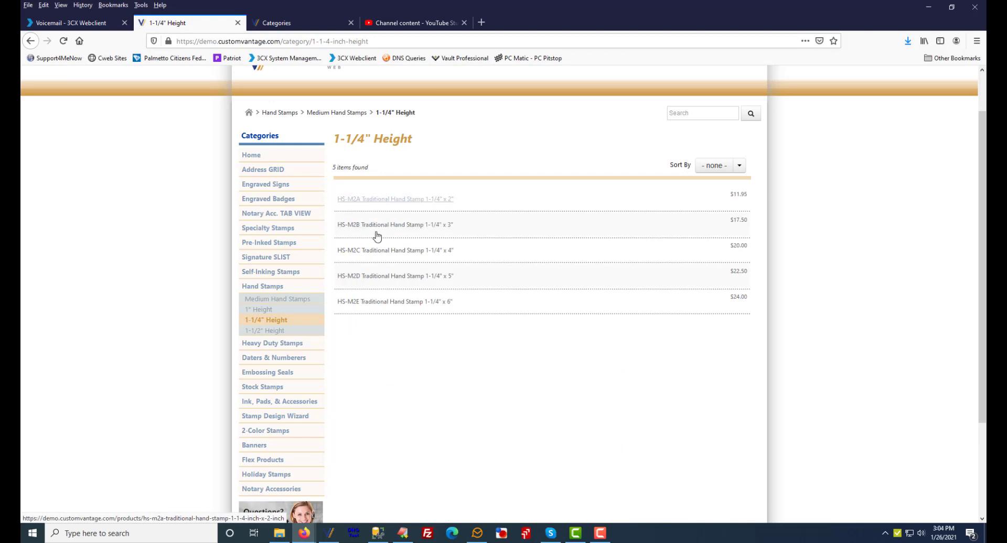
pyautogui.click(409, 200)
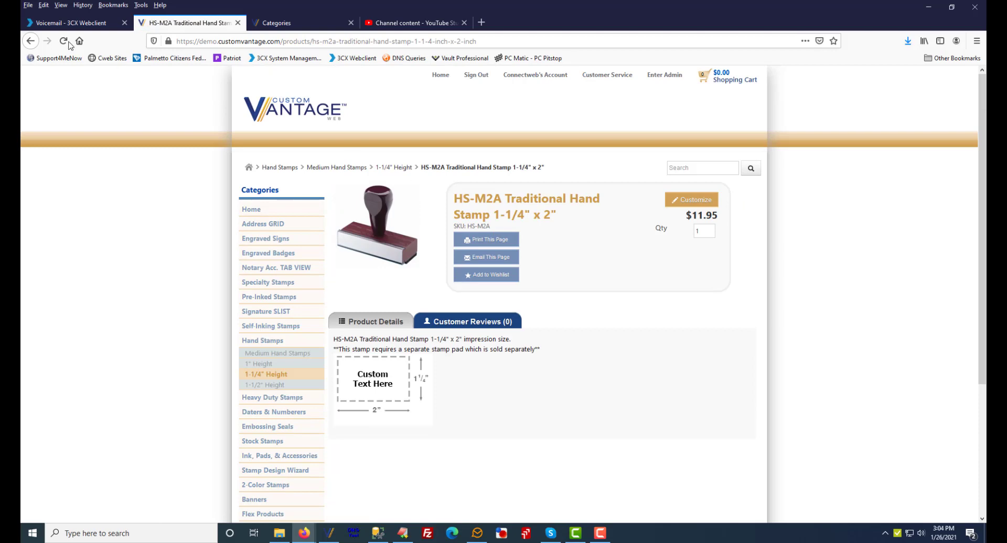
pyautogui.click(30, 41)
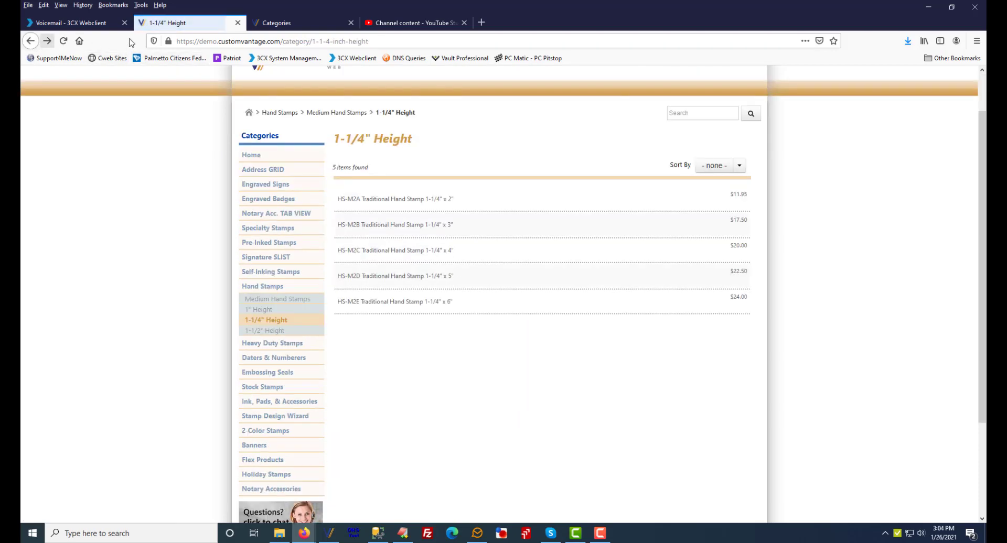
# Go back to the admin category list and filter it by "hand stamp"
pyautogui.click(257, 21)
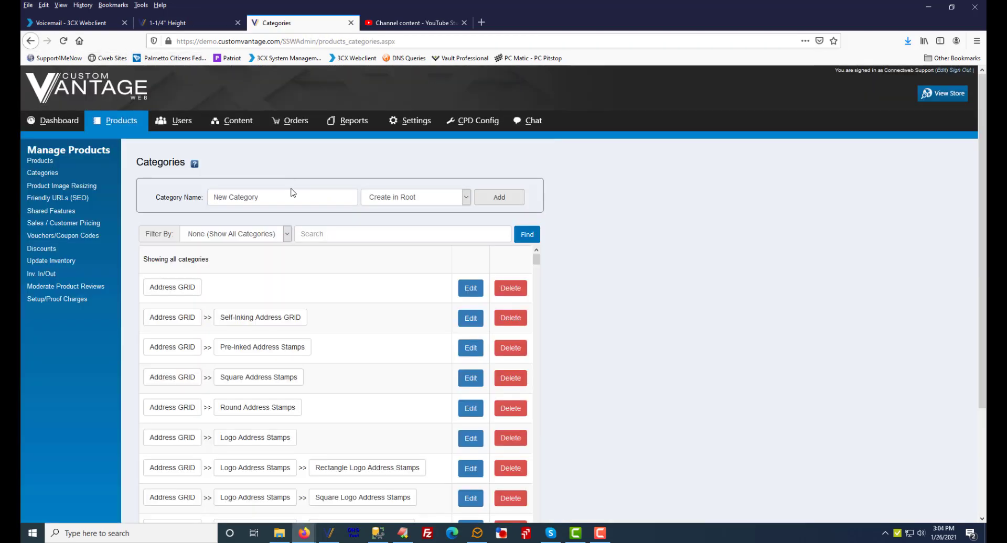
pyautogui.click(324, 227)
pyautogui.write('han')
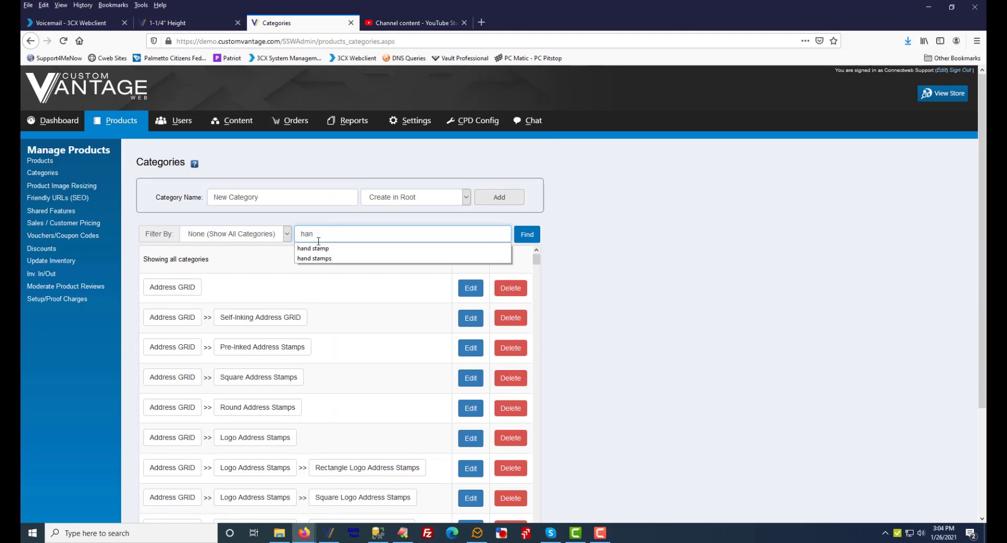
pyautogui.click(404, 249)
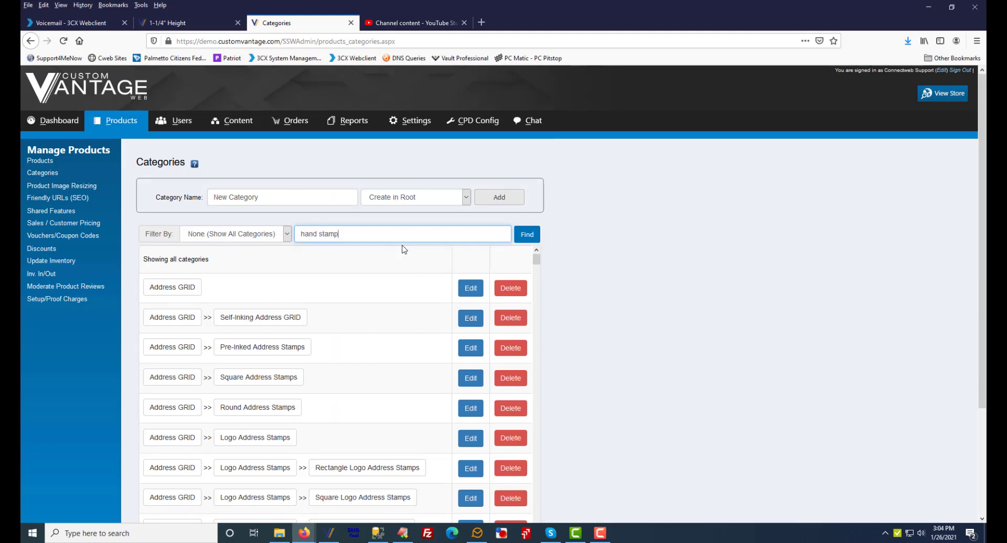
pyautogui.click(526, 235)
# Edit the 1-1/4" Height category to display as a grid of 3 columns by 2 rows and save it
pyautogui.scroll(-3, 346, 410)
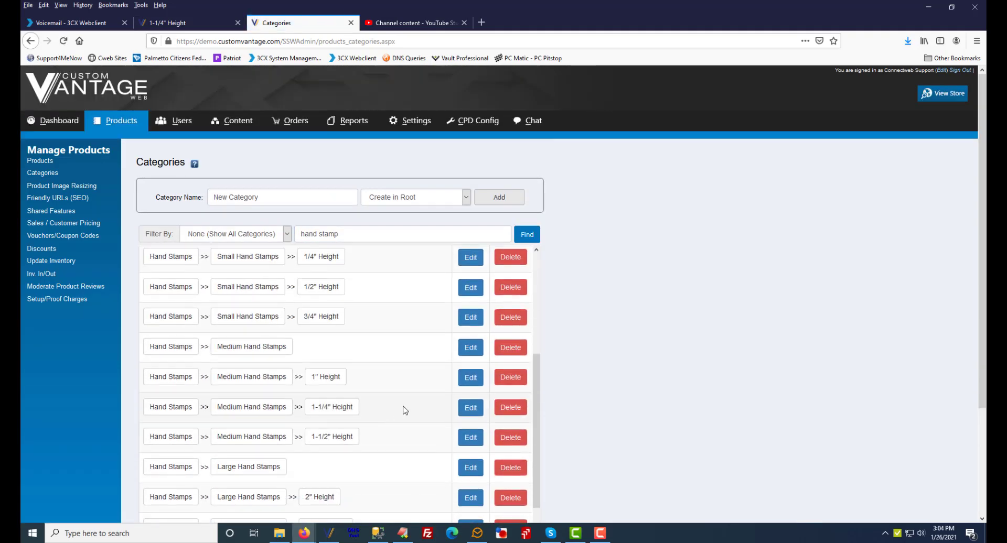
pyautogui.click(470, 409)
pyautogui.scroll(-3, 250, 398)
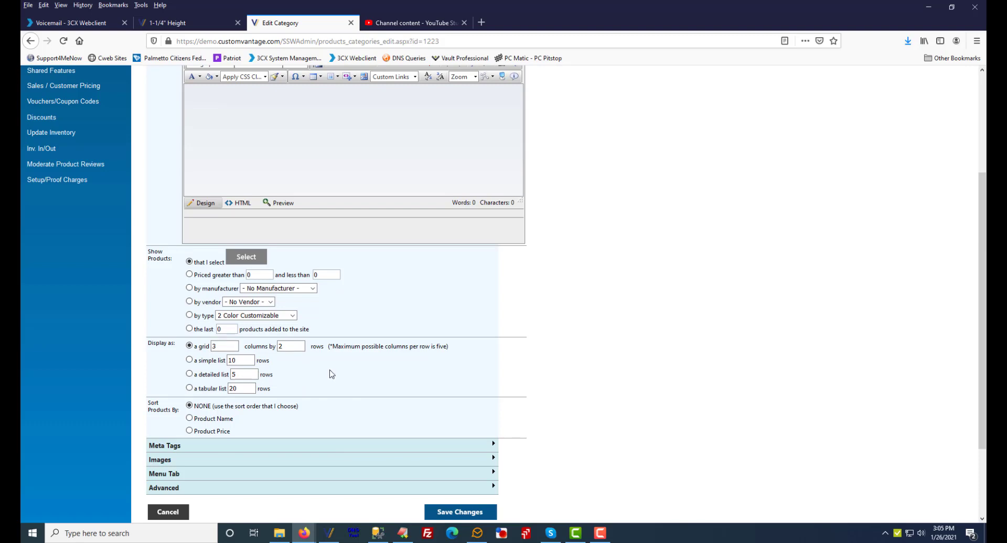
pyautogui.click(453, 514)
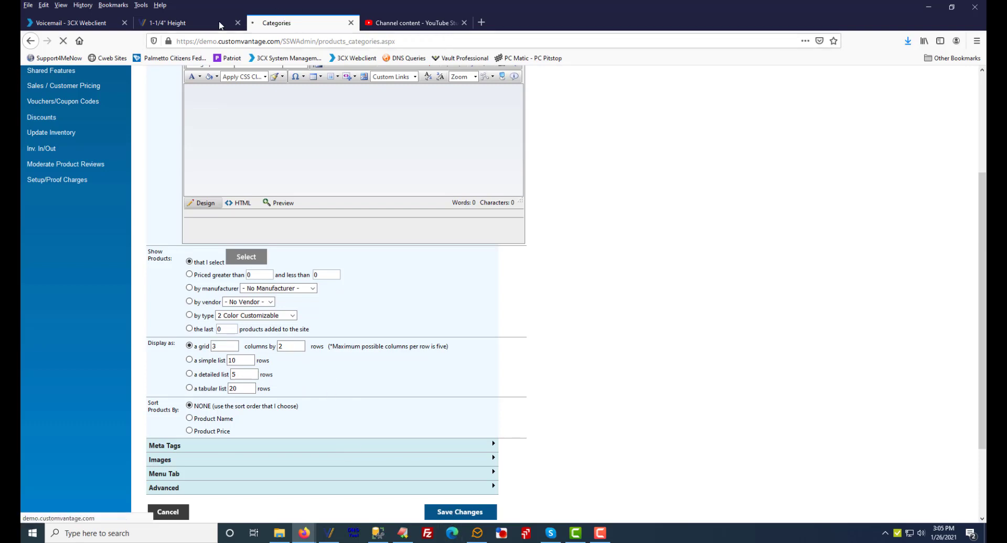
# Refresh the storefront category page to check the grid, view the HS-M2A product page, and return to 1-1/4" Height
pyautogui.click(199, 21)
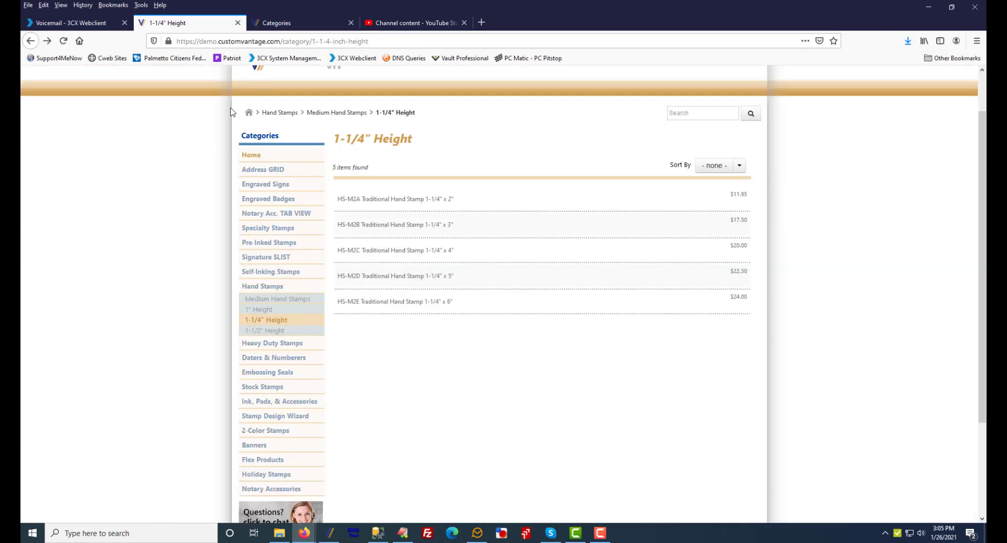
pyautogui.click(65, 41)
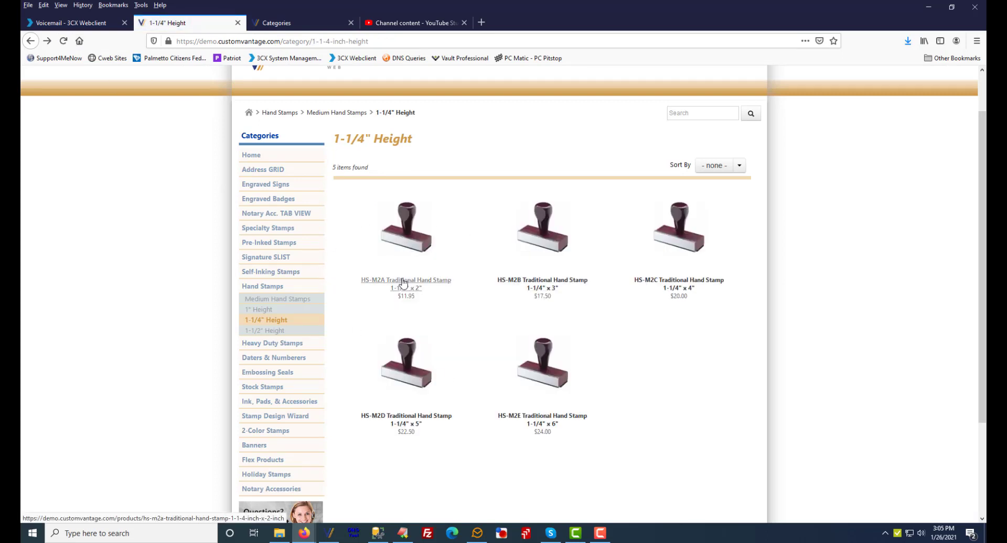
pyautogui.click(415, 300)
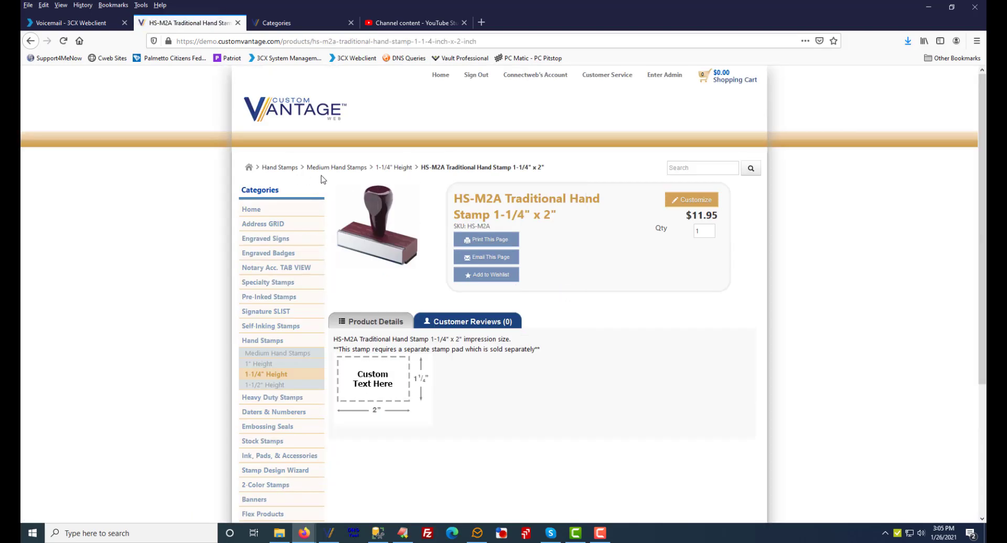
pyautogui.click(391, 168)
# Search the admin category list again for "hand stamp"
pyautogui.click(268, 23)
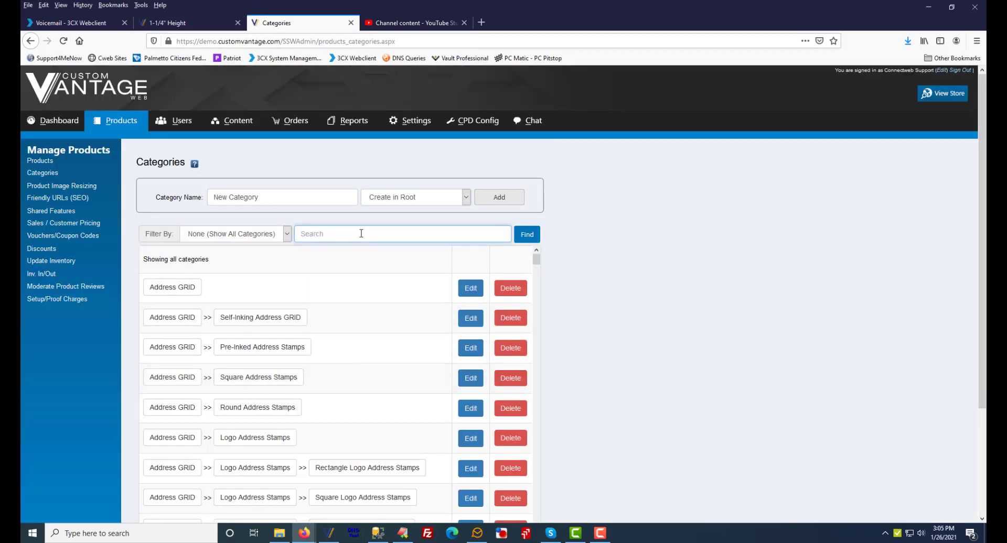
pyautogui.write('h')
pyautogui.click(386, 248)
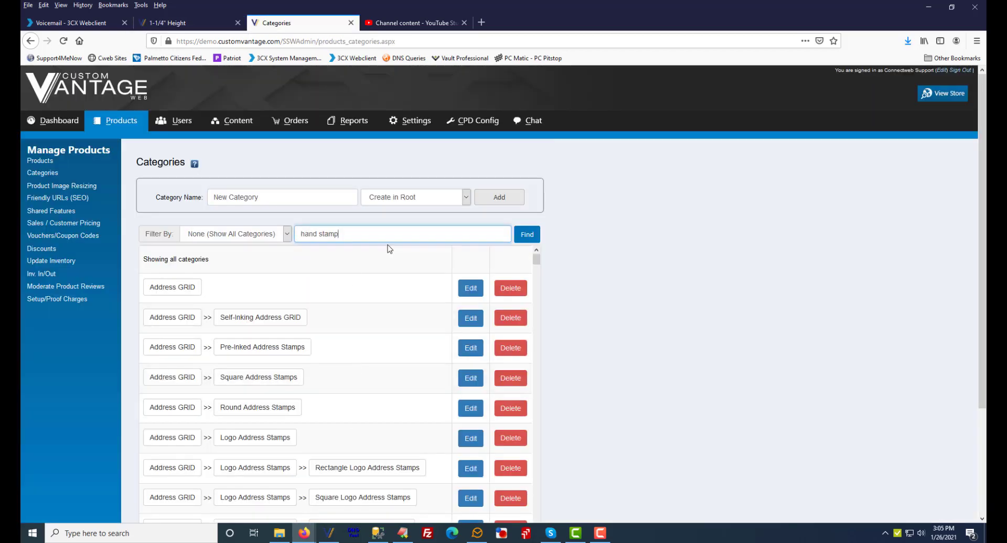
pyautogui.click(527, 236)
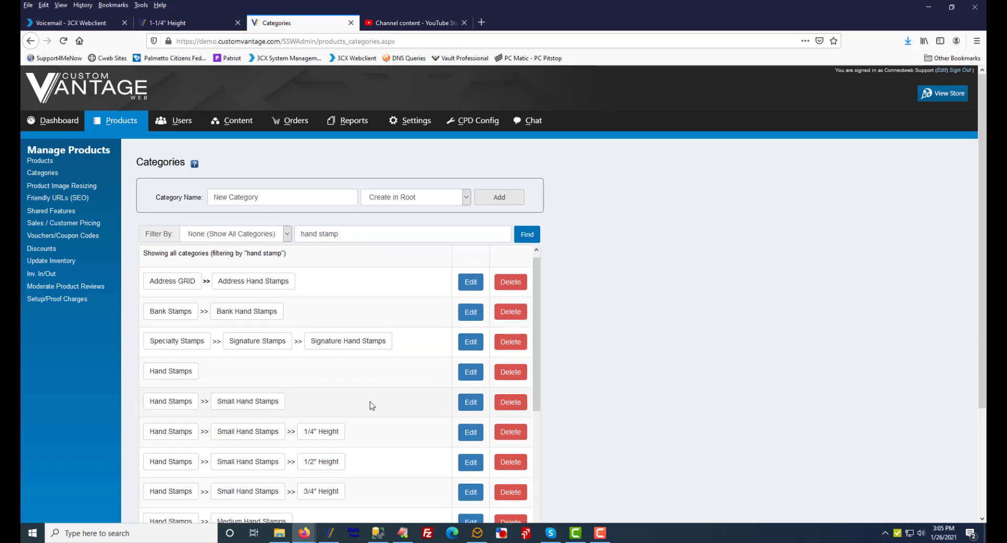
# Edit the 1-1/4" Height category to display as a tabular list of 20 rows and save the changes
pyautogui.scroll(-5, 371, 405)
pyautogui.click(470, 361)
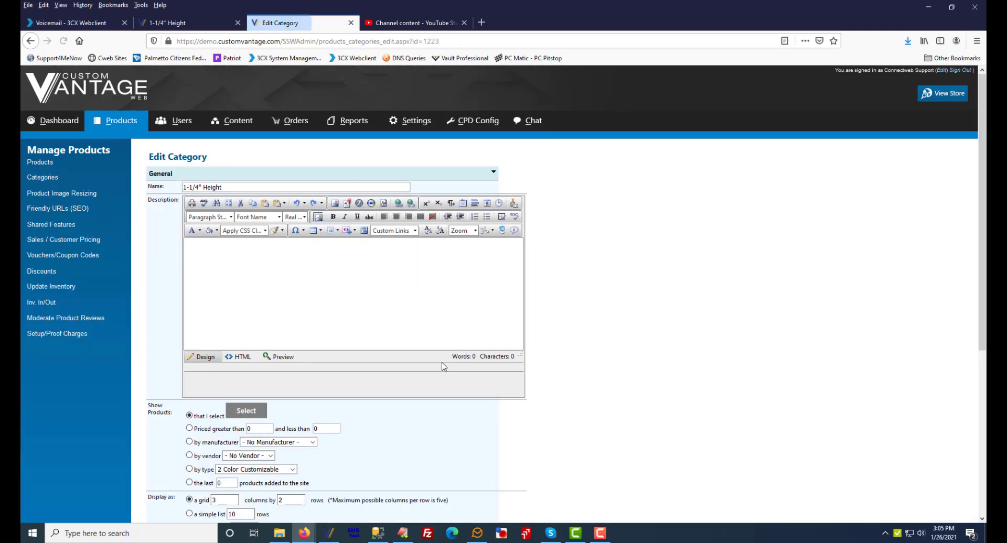
pyautogui.scroll(-3, 481, 366)
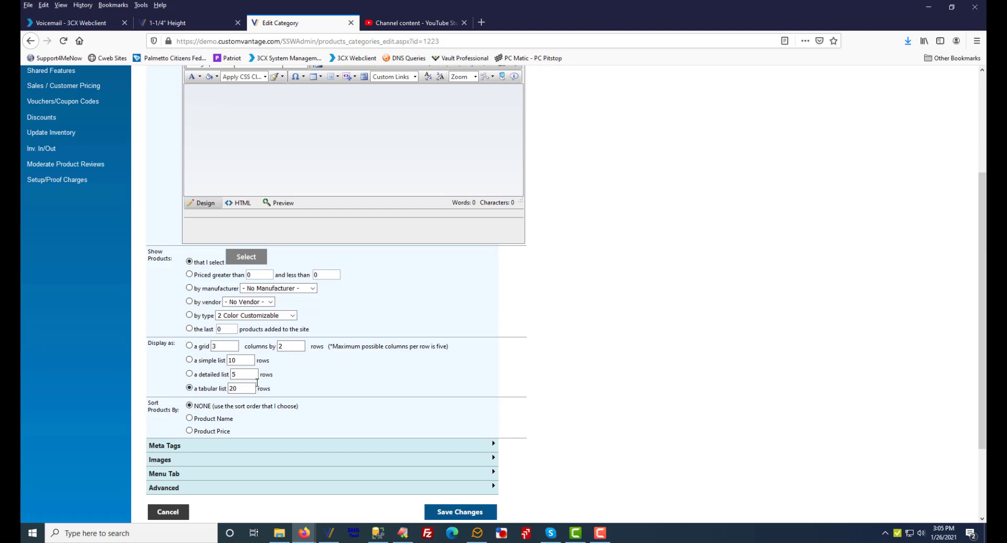
pyautogui.click(457, 509)
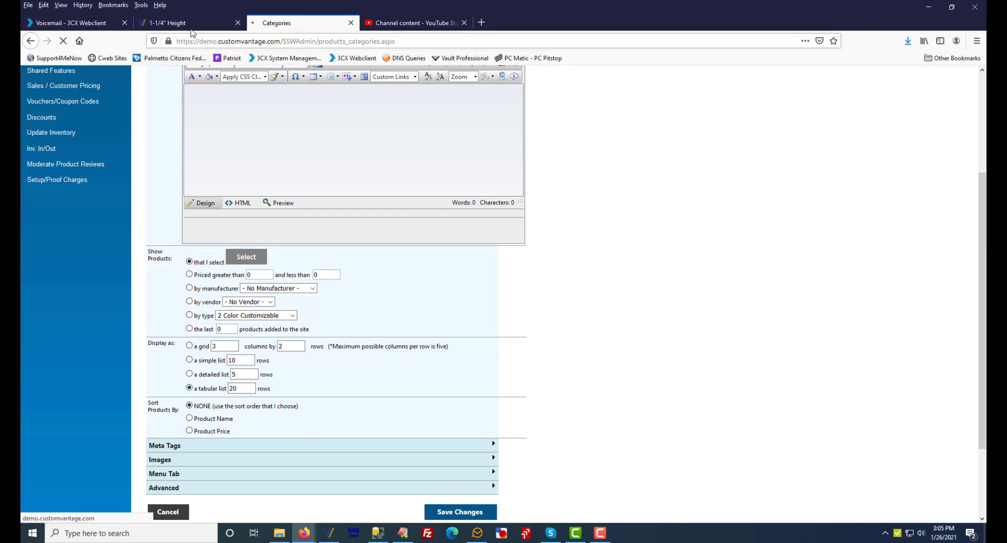
# Refresh the storefront category page to check the tabular list, view the HS-M2A product details, and return to 1-1/4" Height
pyautogui.click(189, 23)
pyautogui.click(63, 40)
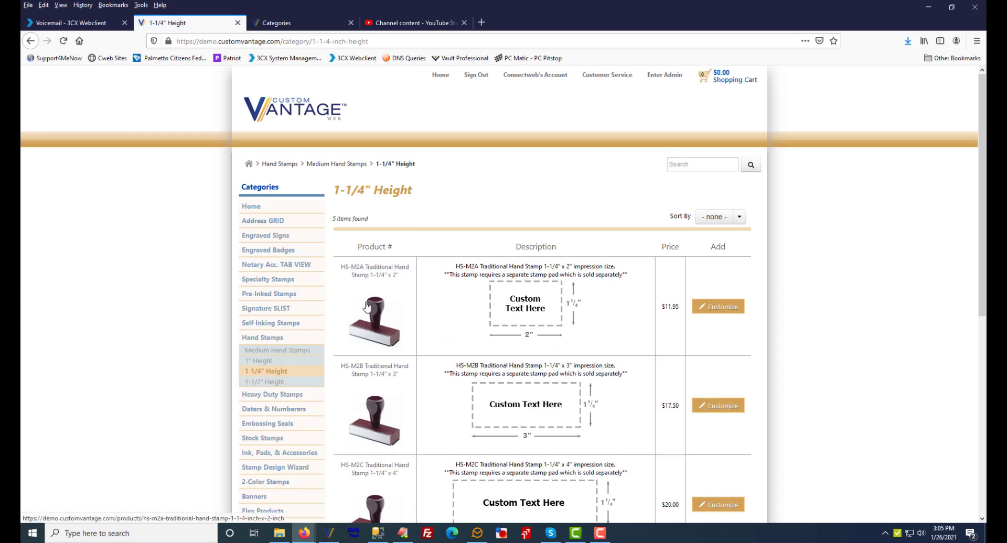
pyautogui.moveTo(452, 267); pyautogui.dragTo(621, 307)
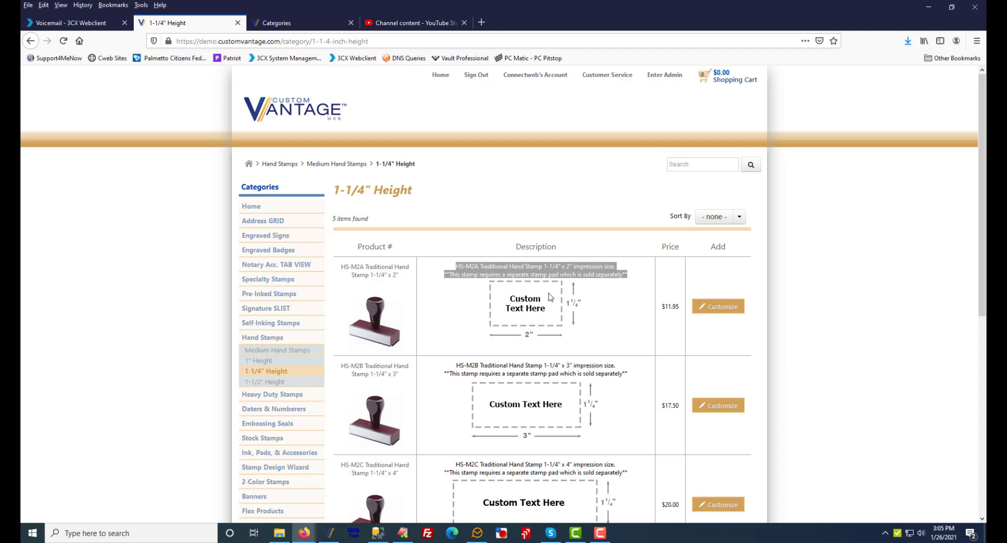
pyautogui.click(672, 315)
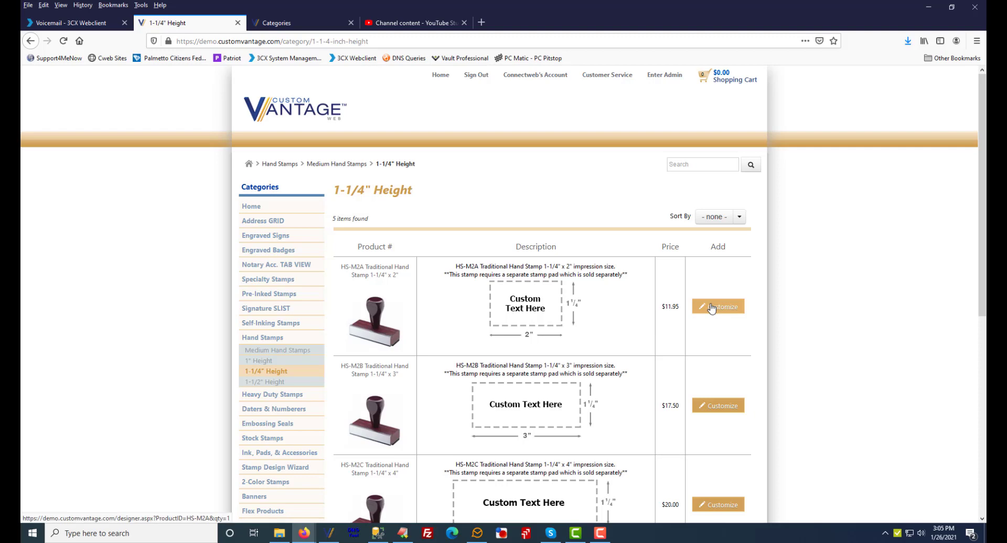
pyautogui.click(375, 328)
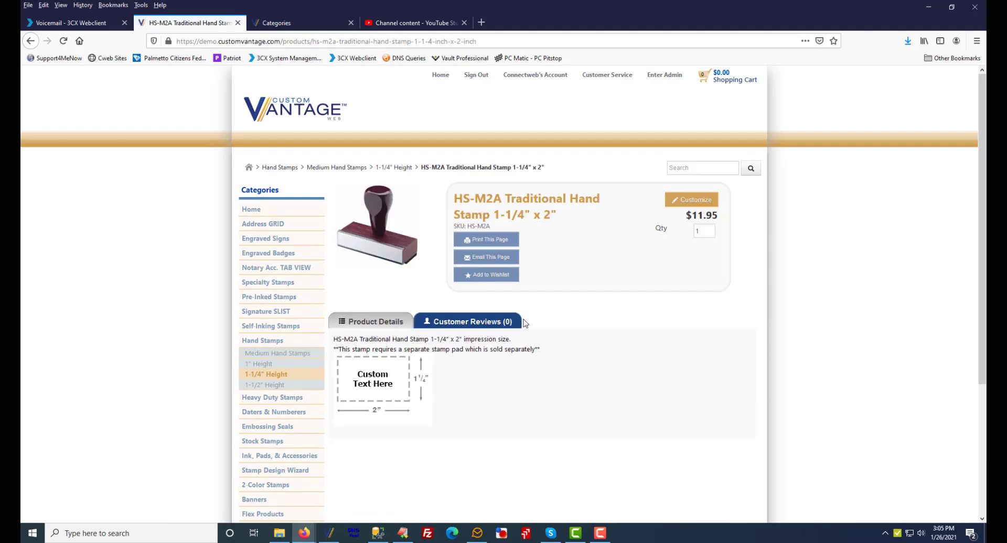
pyautogui.click(30, 41)
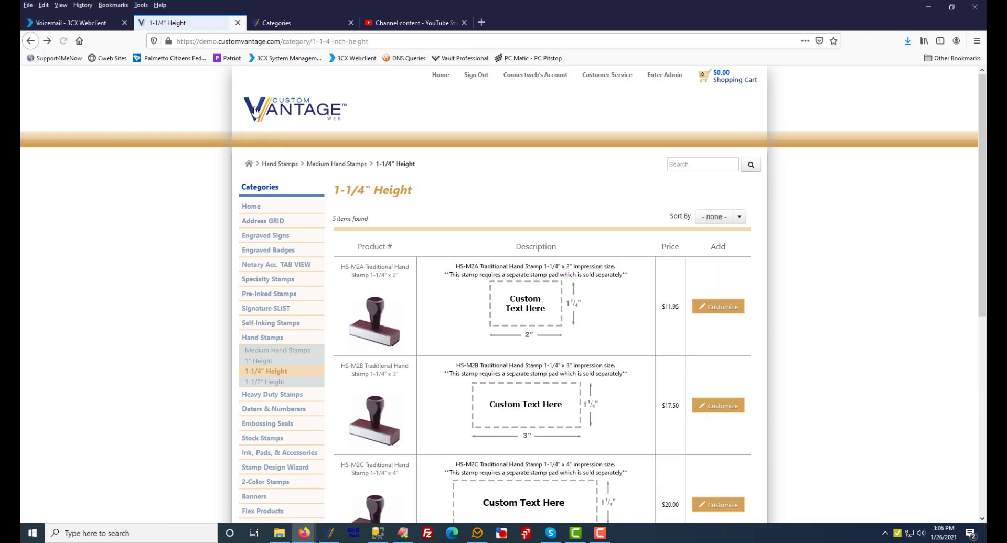
# Add a new category named "My Category" in the root from the admin Categories page
pyautogui.hotkey('ctrl', 'Tab')
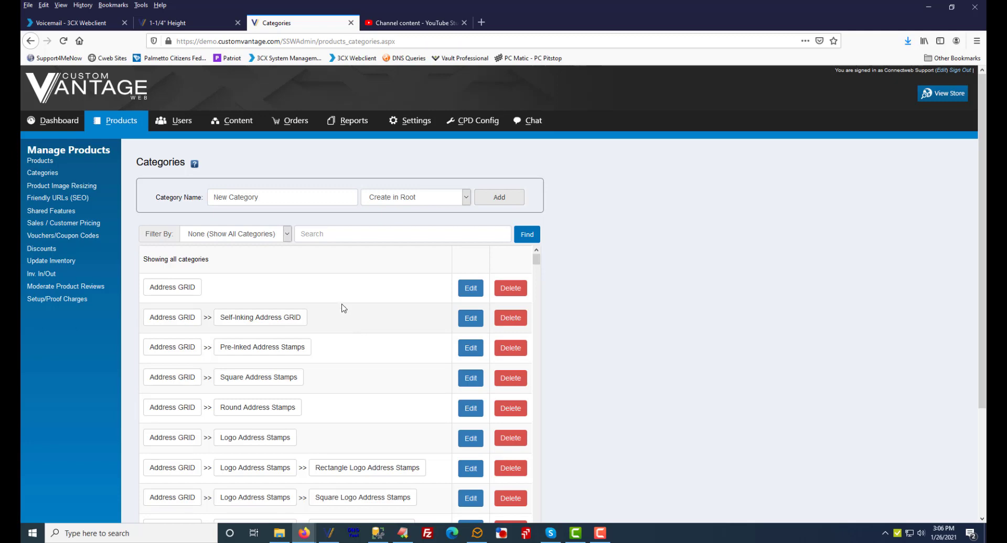
pyautogui.click(270, 202)
pyautogui.moveTo(259, 198); pyautogui.dragTo(213, 200)
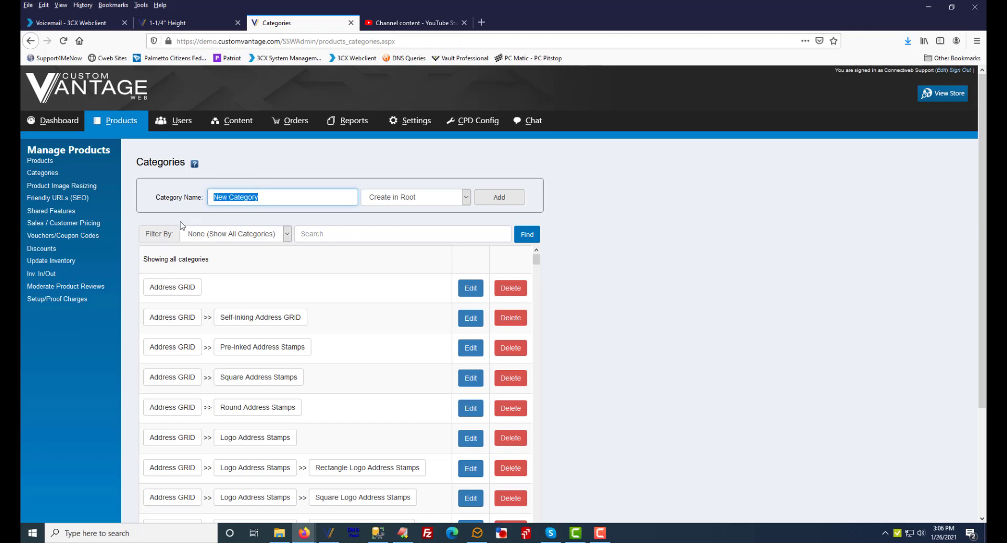
pyautogui.write('My')
pyautogui.click(465, 197)
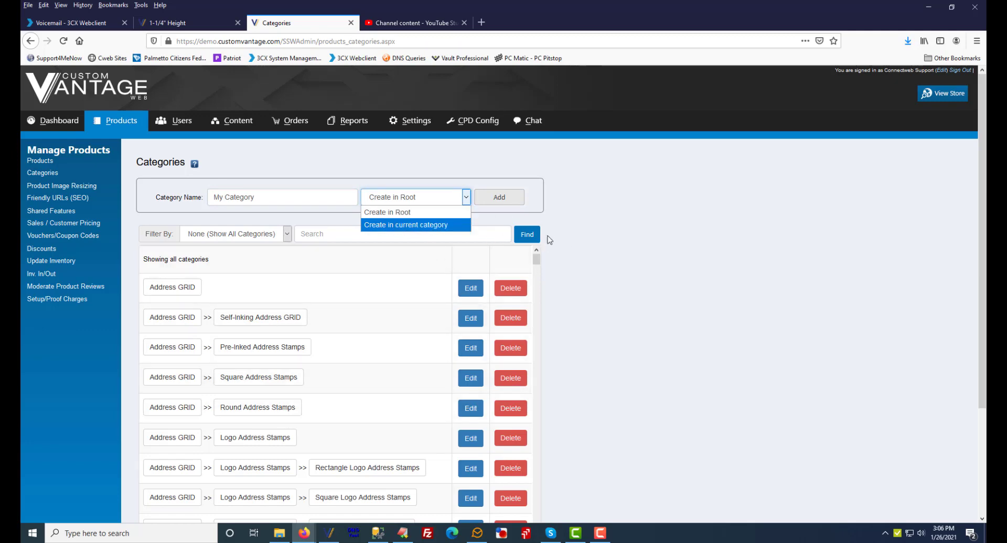
pyautogui.click(578, 238)
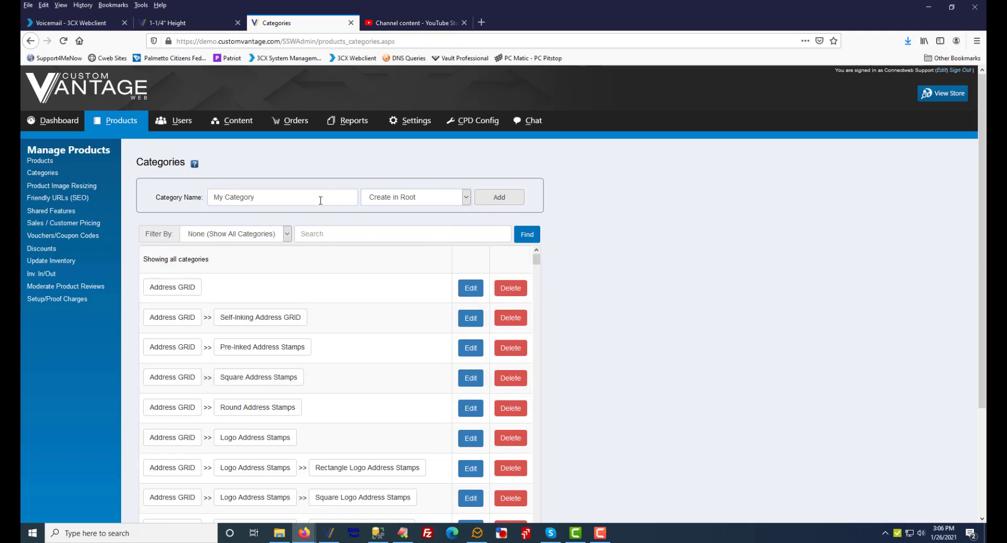
pyautogui.click(500, 198)
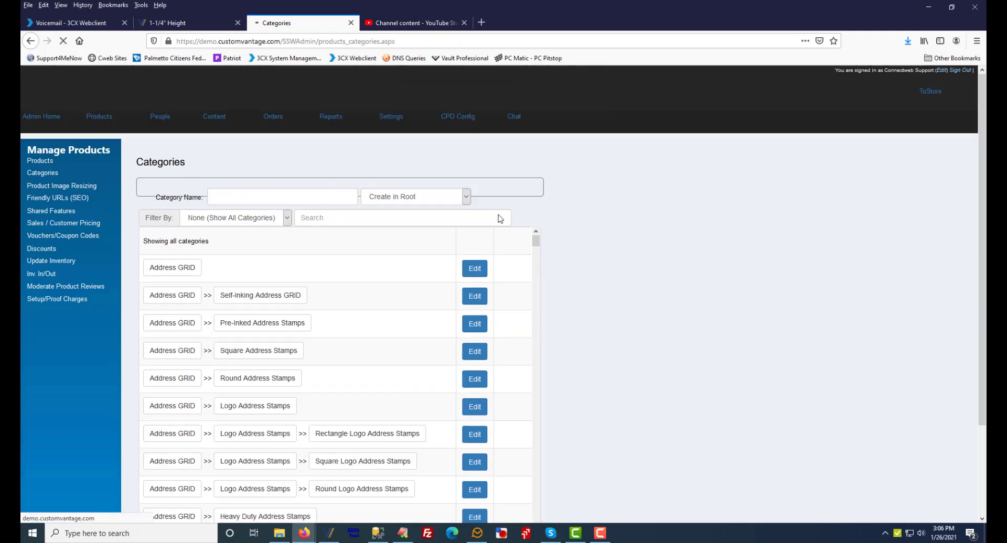
# Refresh the storefront page and look for My Category in its category list
pyautogui.click(204, 24)
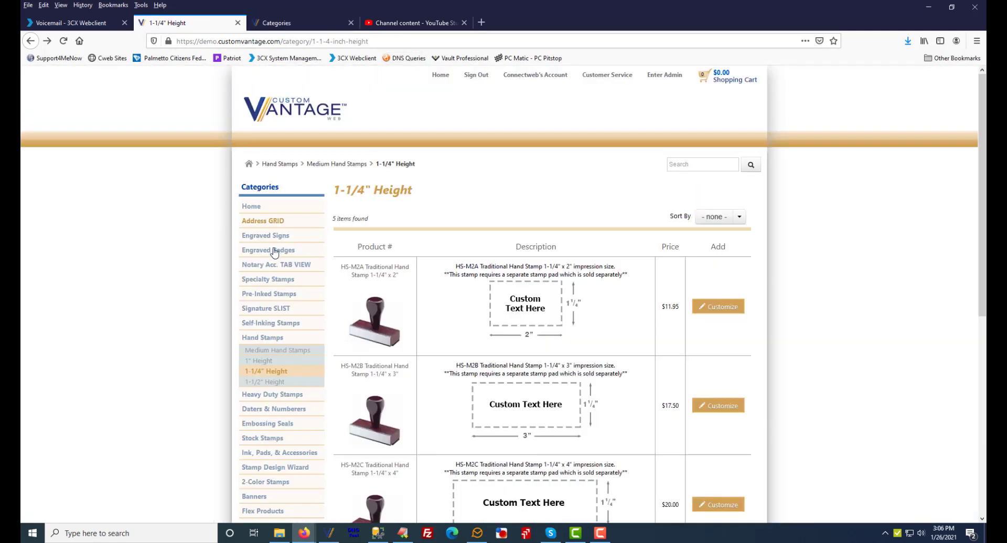
pyautogui.press('F5')
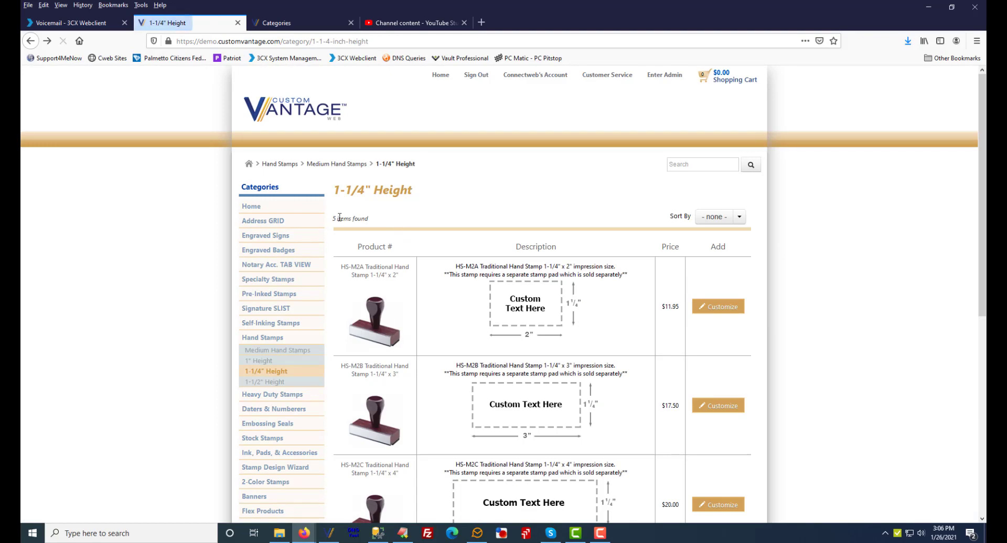
pyautogui.scroll(-6, 280, 225)
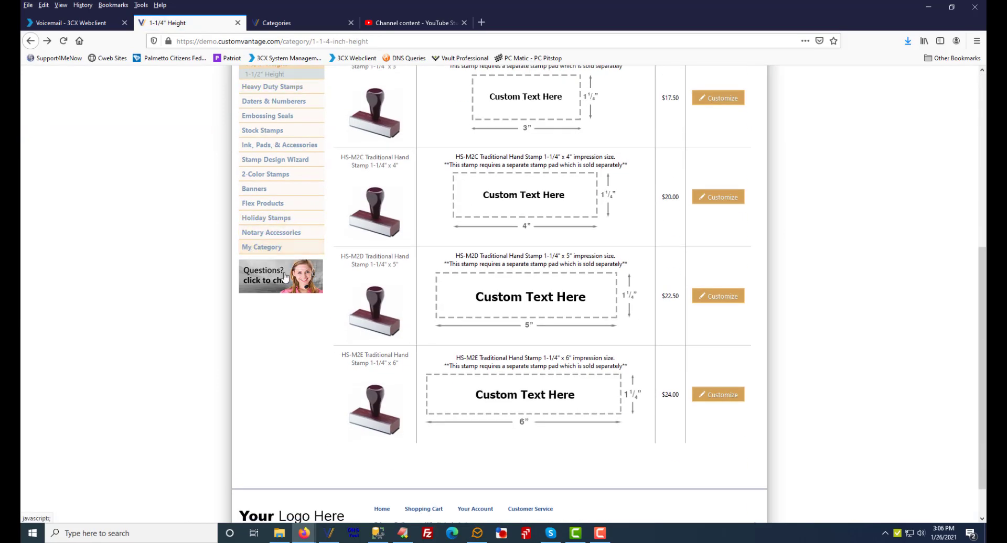
# Browse the Address GRID subcategories in the admin list, looking inside Square Address Stamps and returning to the Address GRID level
pyautogui.hotkey('ctrl', 'Tab')
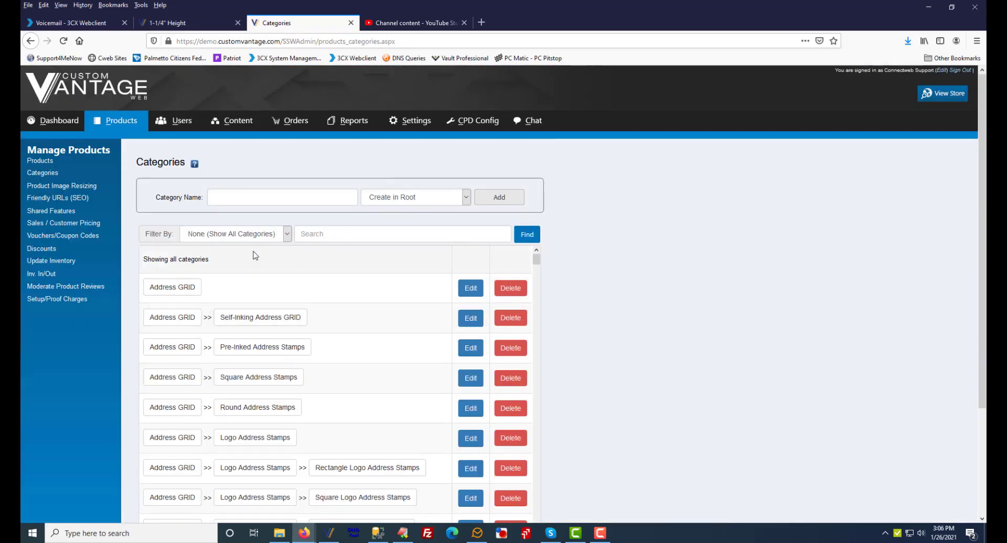
pyautogui.click(526, 234)
pyautogui.scroll(-3, 341, 299)
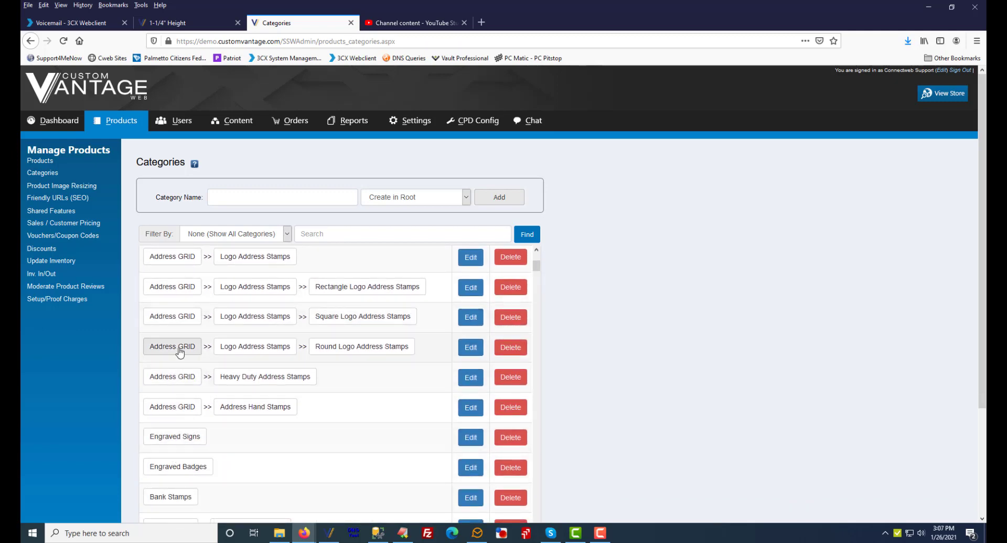
pyautogui.click(179, 350)
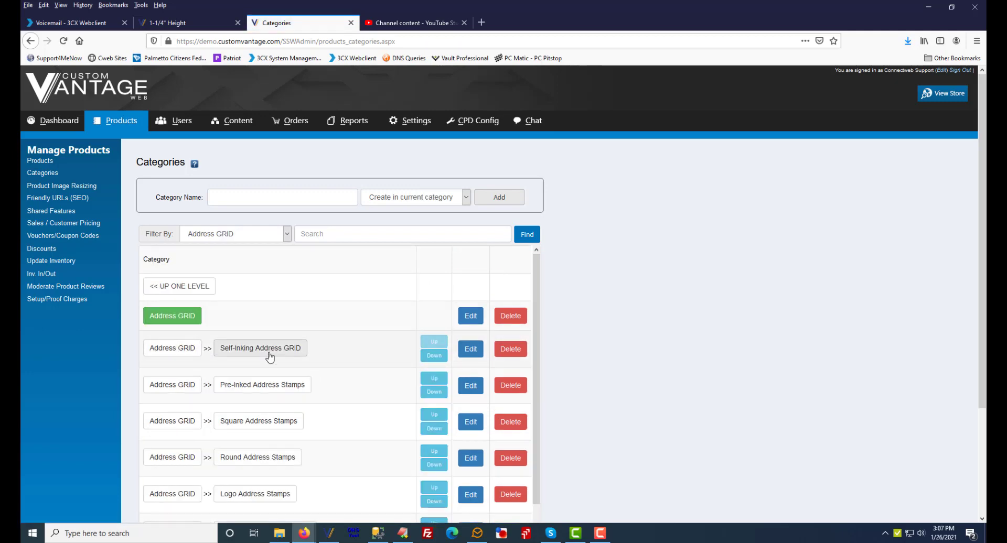
pyautogui.scroll(-1, 264, 436)
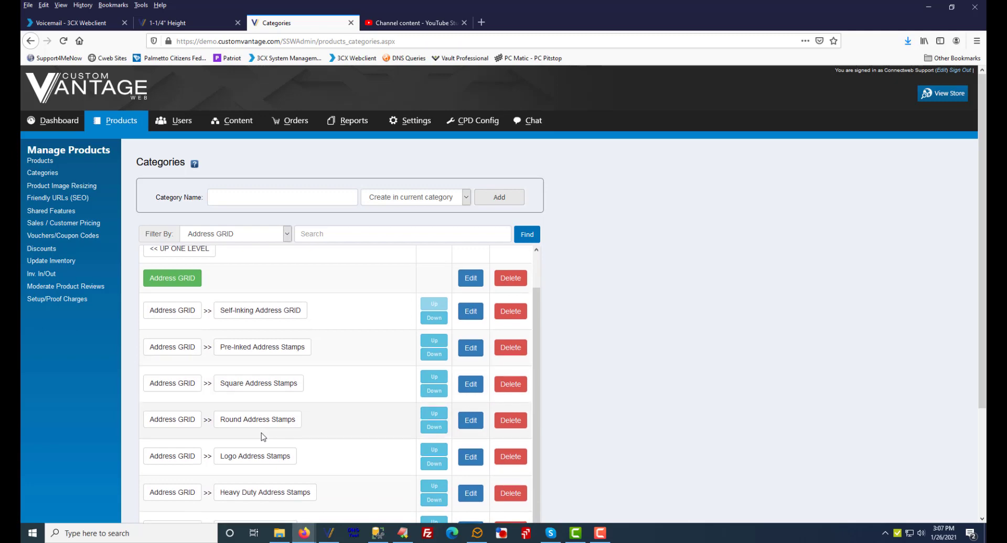
pyautogui.scroll(1, 183, 335)
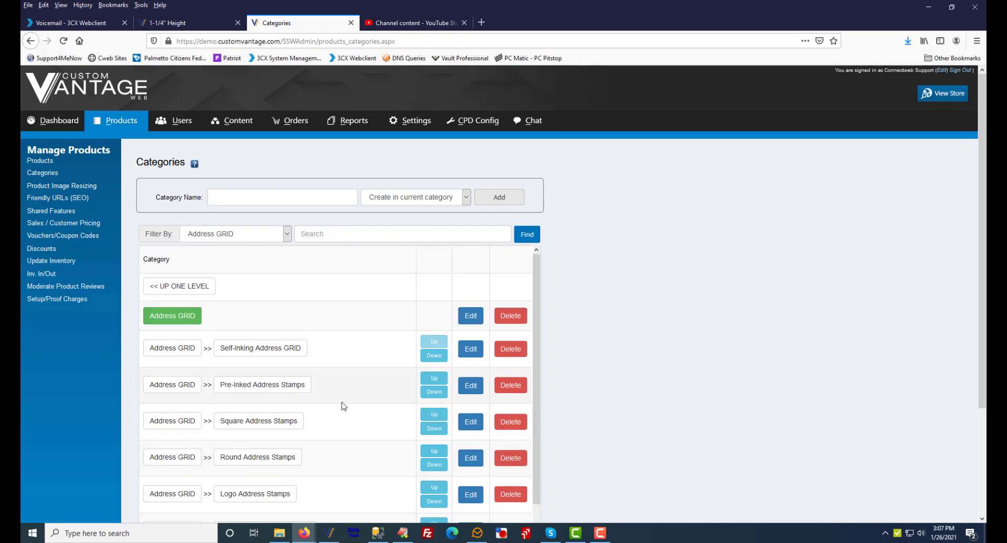
pyautogui.click(270, 426)
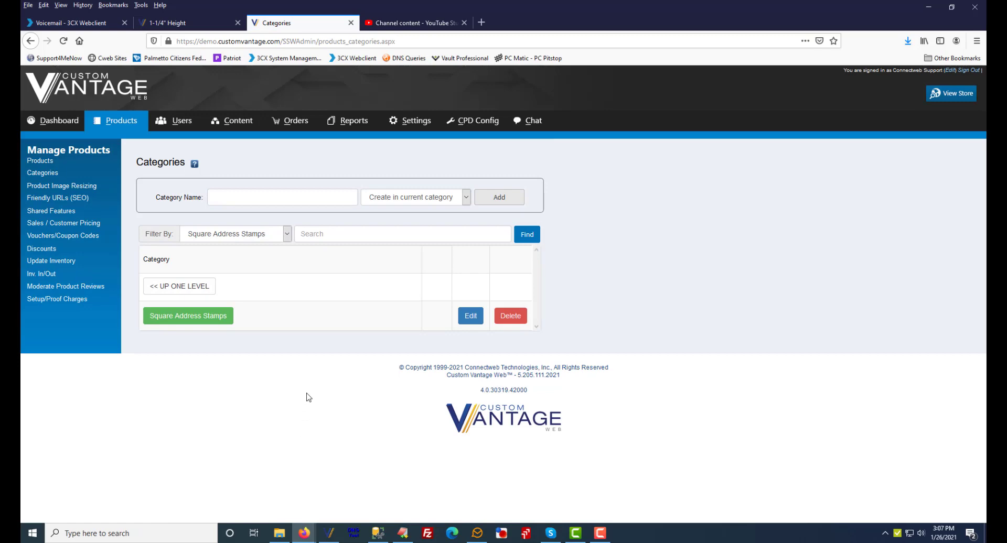
pyautogui.click(165, 292)
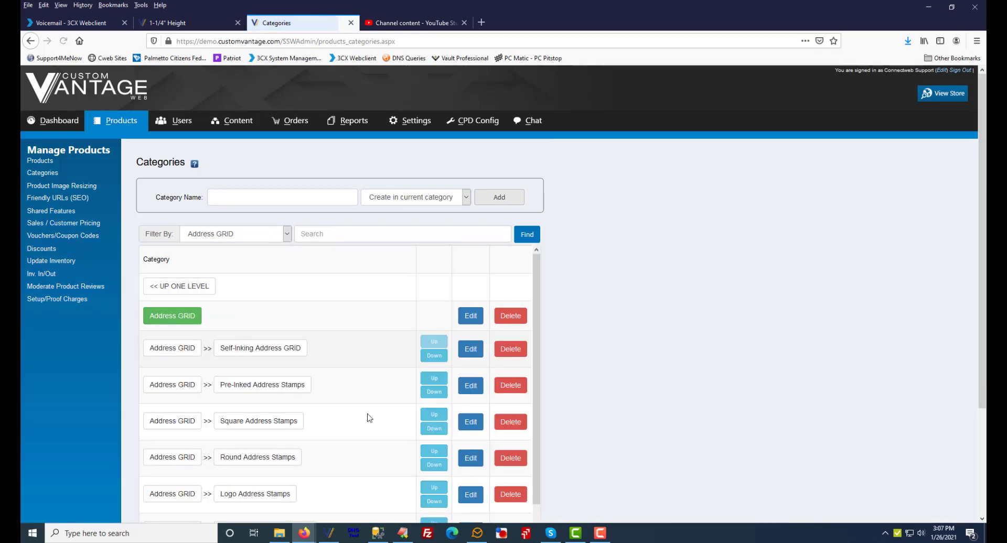
# Move Square Address Stamps to the first position within Address GRID and return to the full category list
pyautogui.click(440, 419)
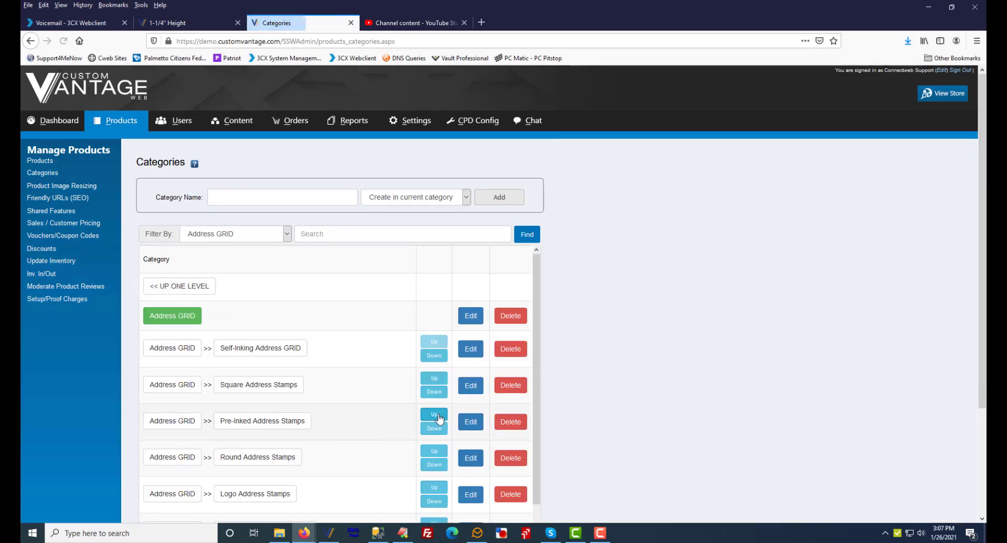
pyautogui.click(436, 379)
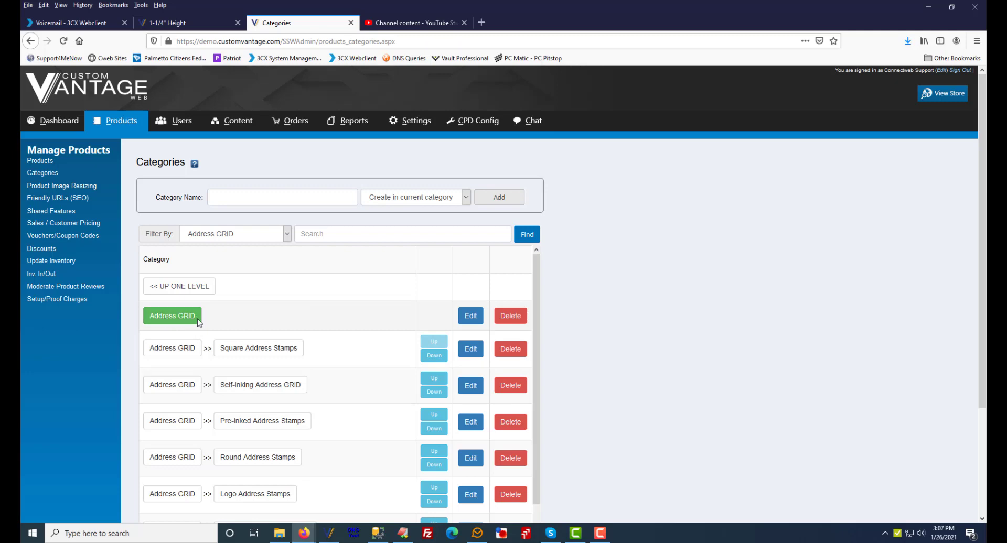
pyautogui.click(186, 286)
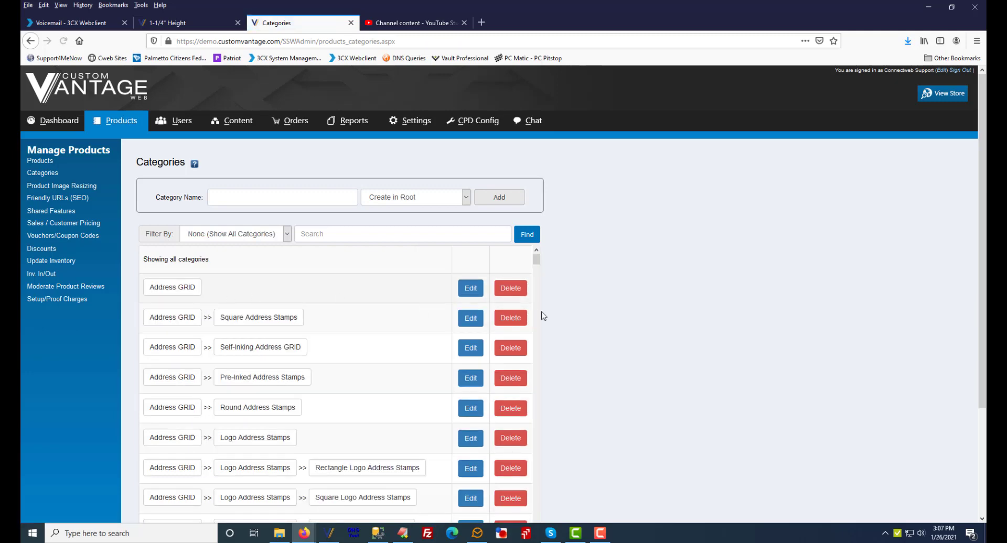